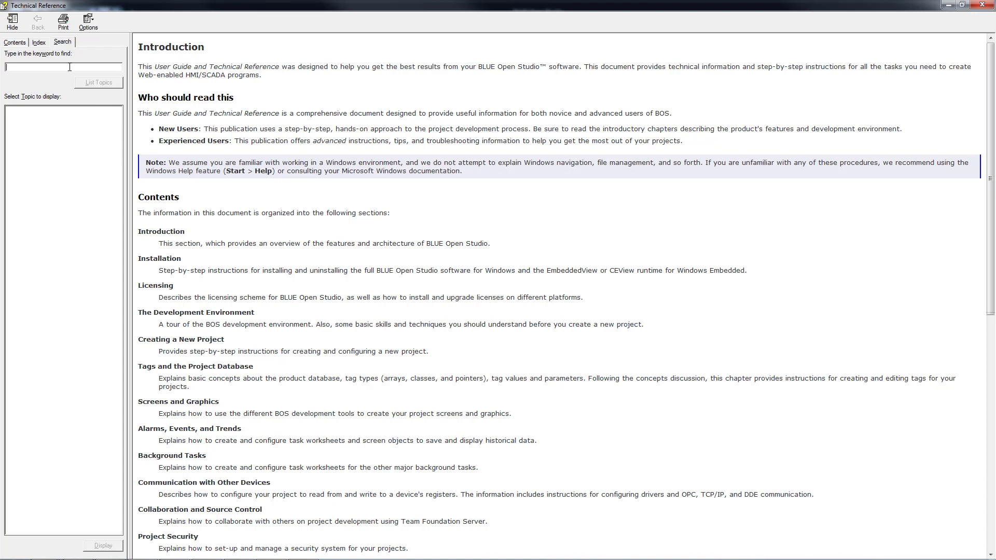
# - Search the help for 'Event log format' and open the 'Format of the event log' topic
pyautogui.write('Event log format')
pyautogui.press('Return')
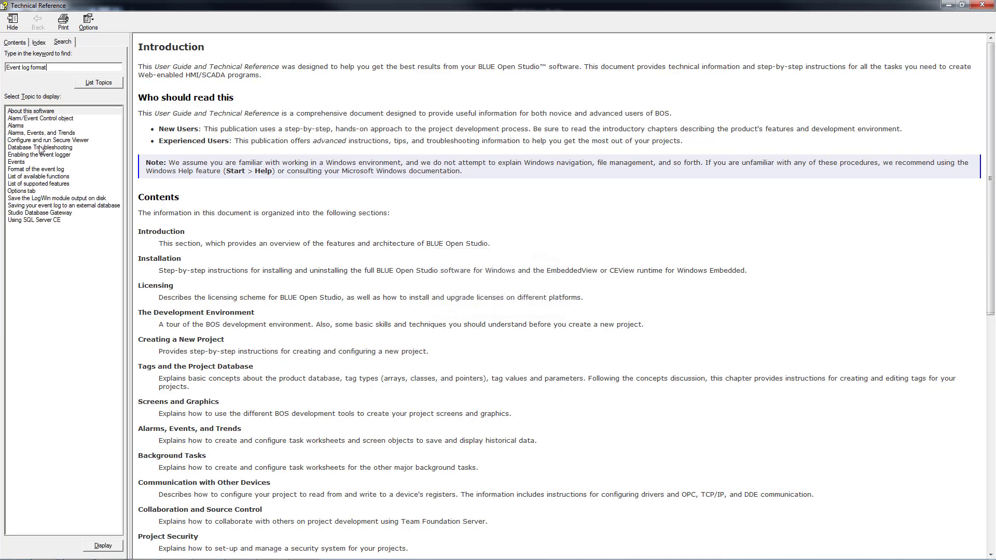
pyautogui.click(36, 171)
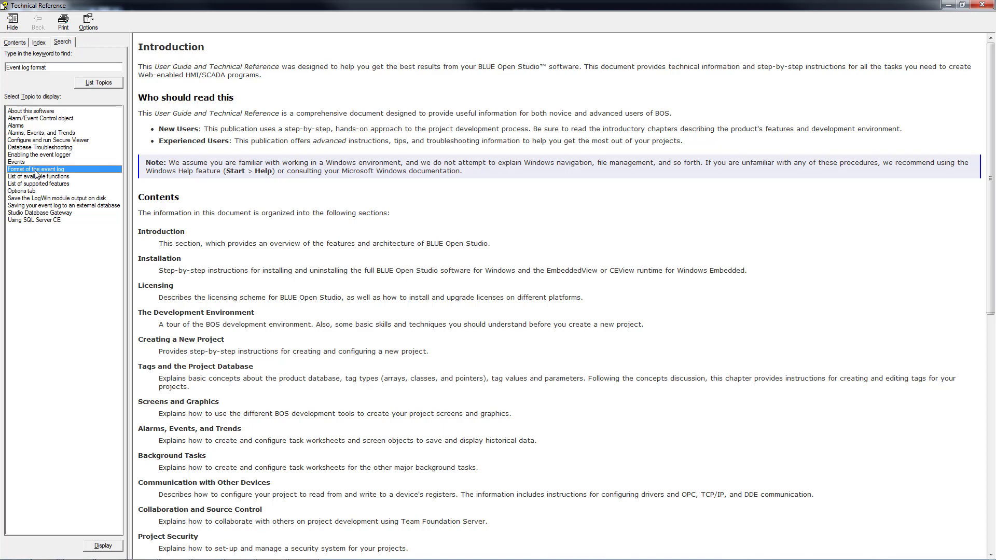
pyautogui.doubleClick(35, 170)
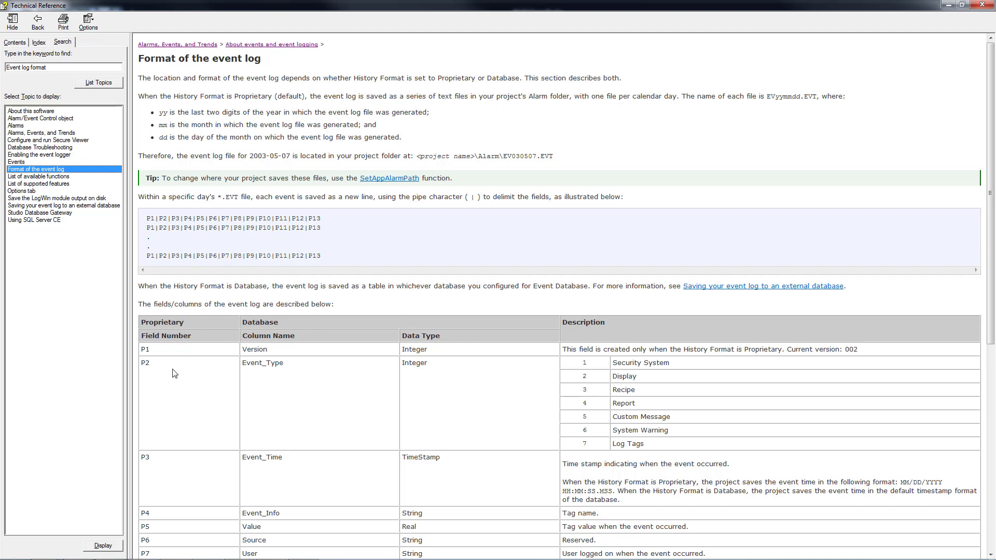
# - Scroll through the event log field table in the 'Format of the event log' topic
pyautogui.click(264, 389)
pyautogui.scroll(-5, 264, 389)
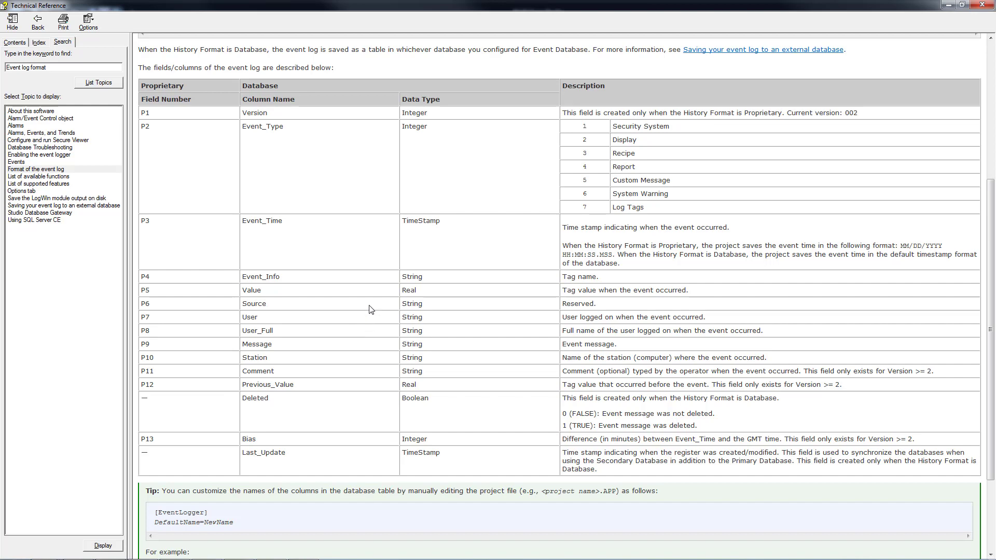
pyautogui.scroll(-3, 371, 309)
pyautogui.scroll(-2, 371, 310)
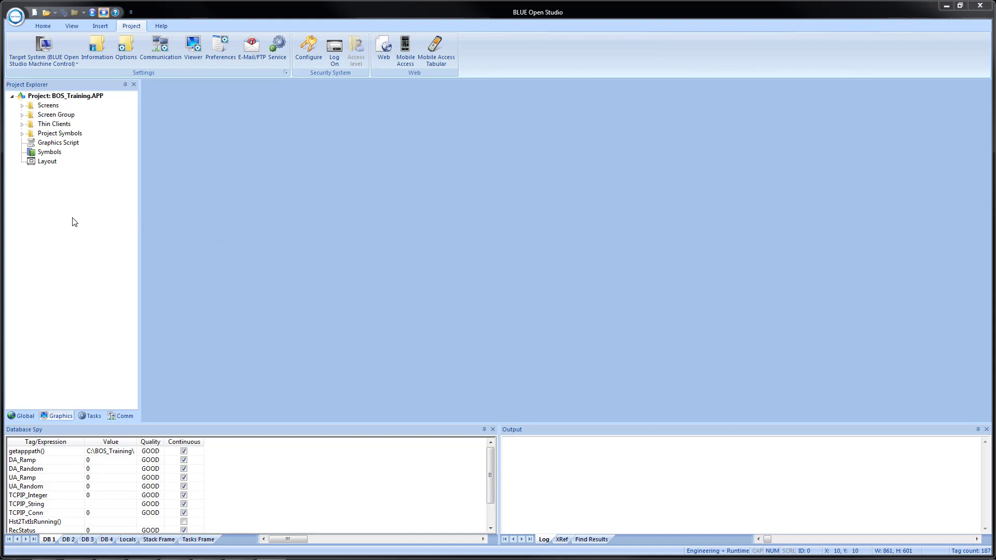
# - Enable the event logger in Global > Event Logger and dismiss the proprietary format warning
pyautogui.click(15, 417)
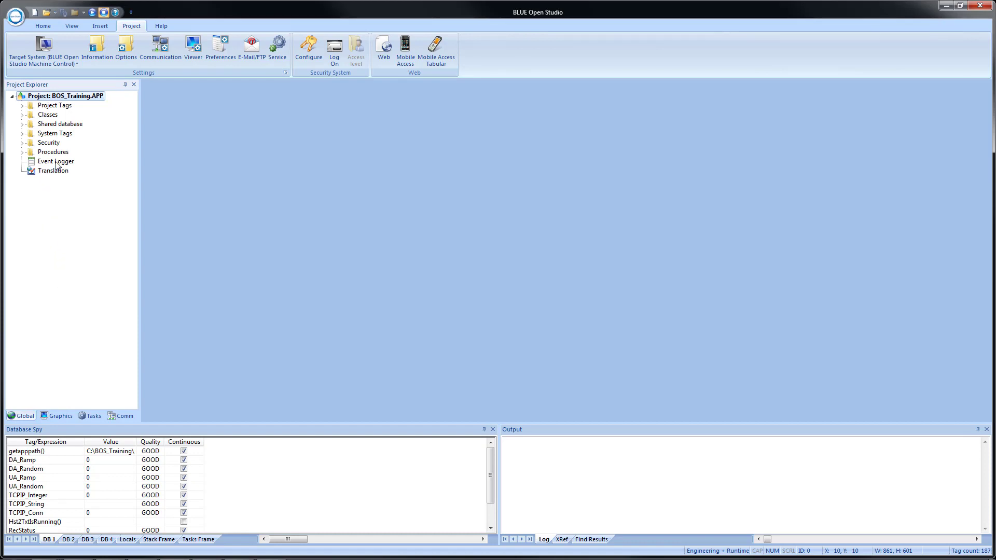
pyautogui.doubleClick(57, 162)
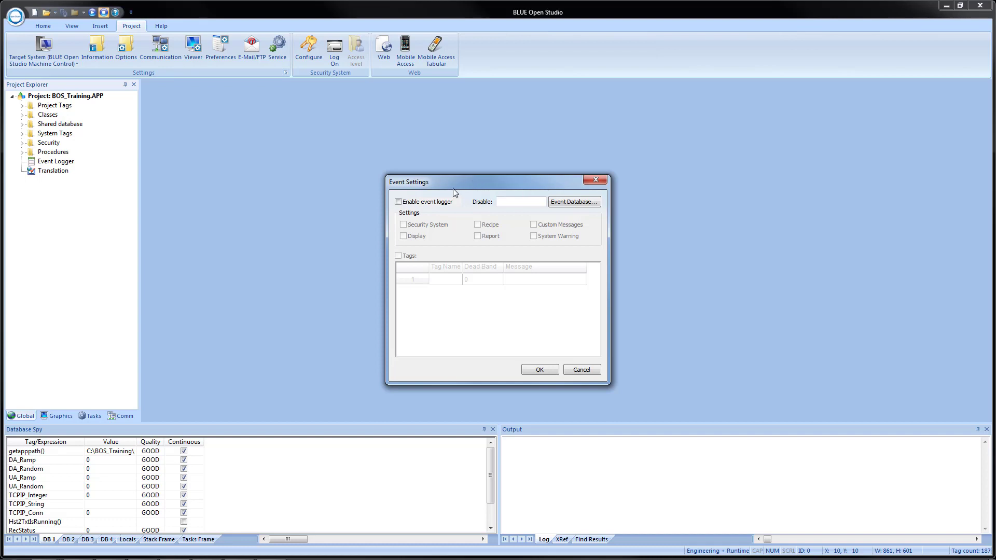
pyautogui.click(398, 202)
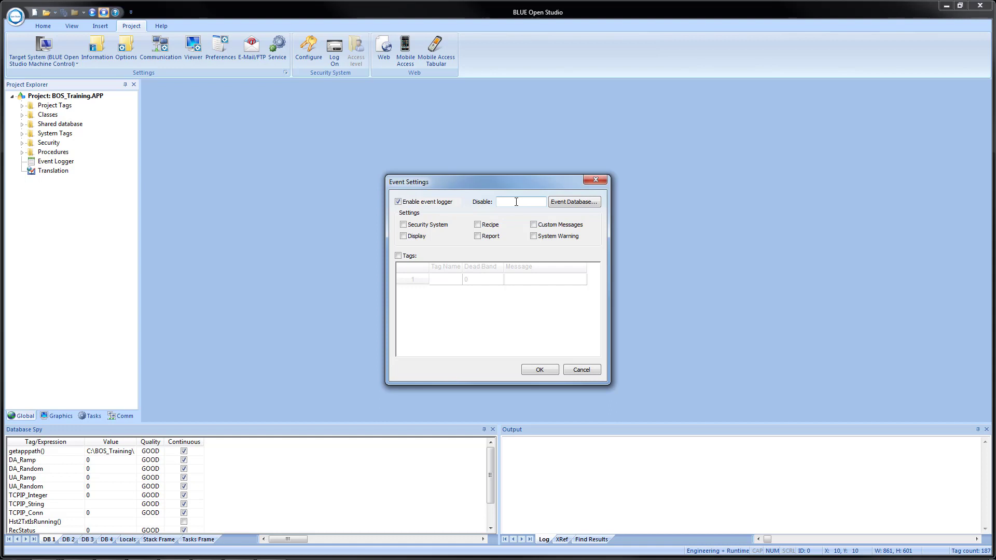
pyautogui.click(562, 201)
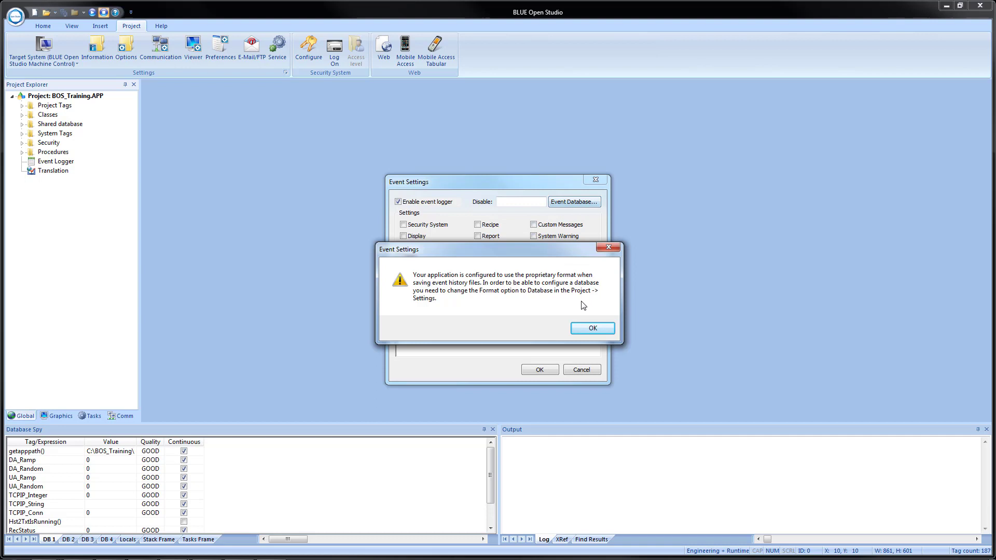
pyautogui.click(587, 330)
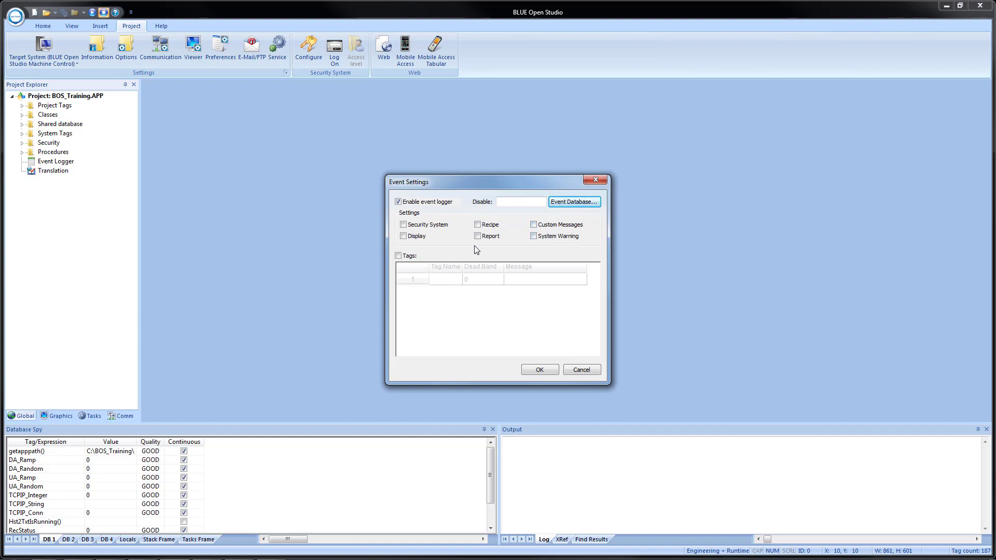
# - Check Tags in Event Settings to log individual tag changes
pyautogui.click(399, 257)
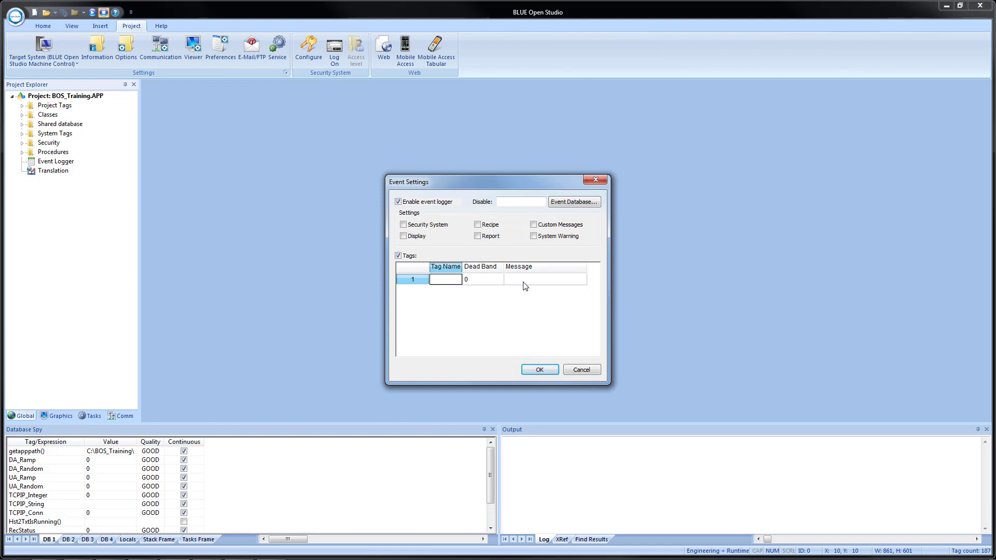
# - Insert the Temperature project tag into row 1's Tag Name
pyautogui.rightClick(443, 283)
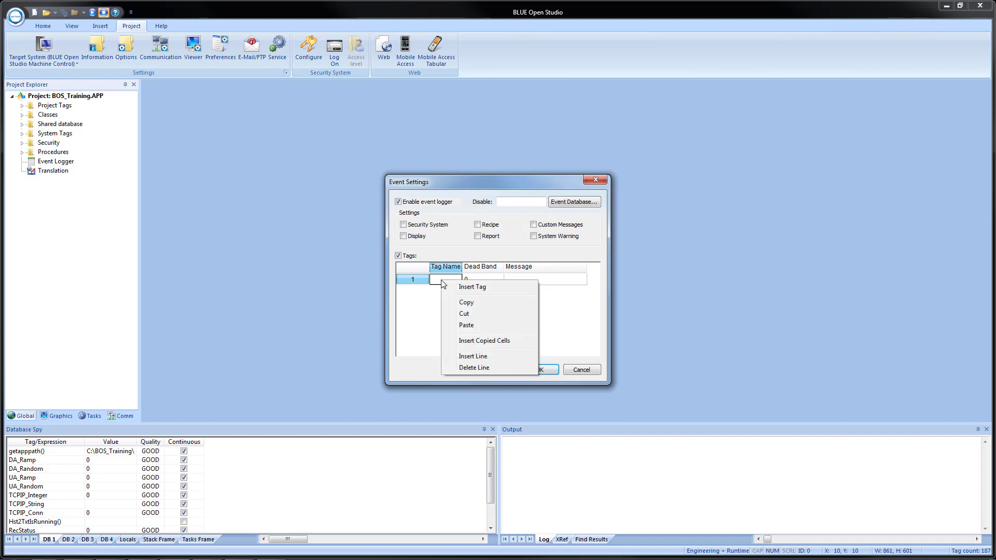
pyautogui.click(460, 288)
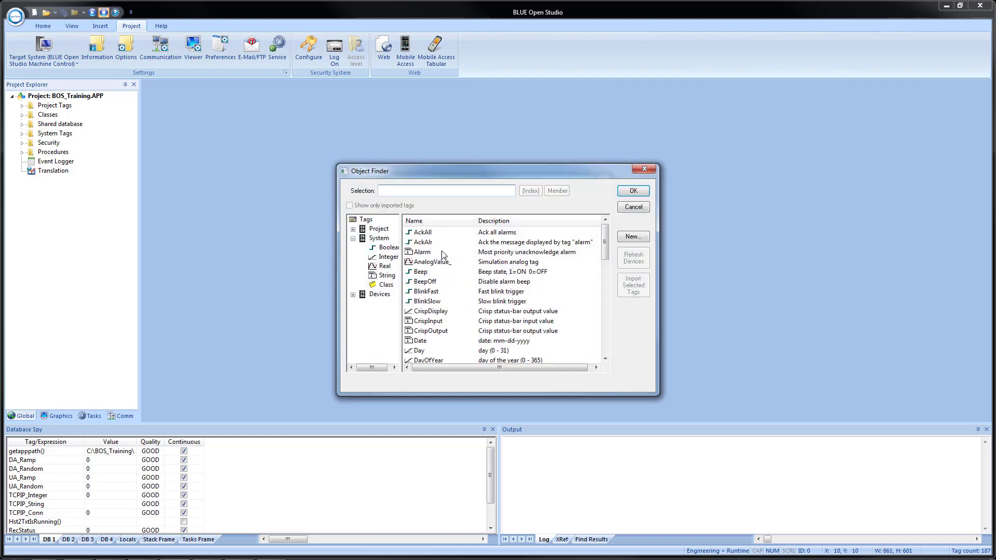
pyautogui.click(375, 230)
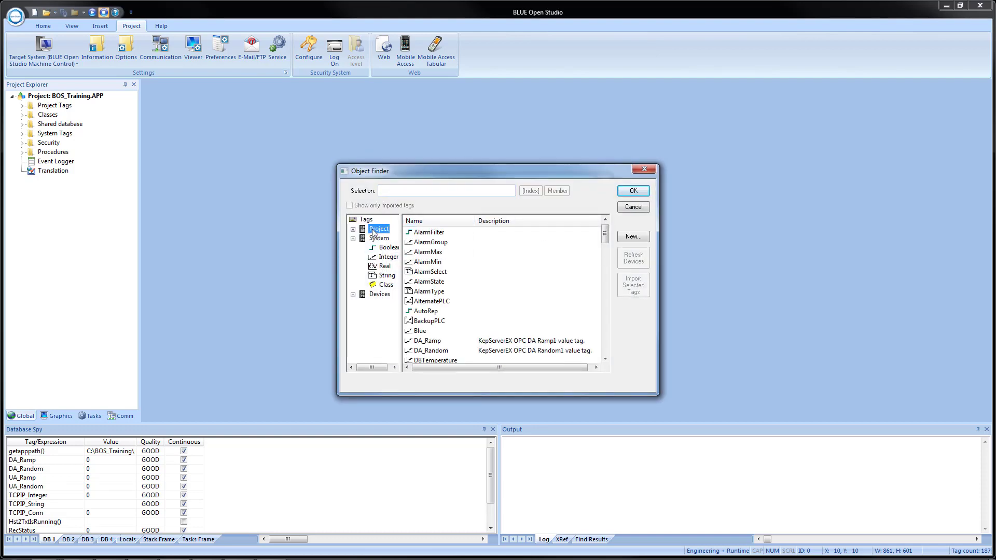
pyautogui.click(414, 190)
pyautogui.write('Temper')
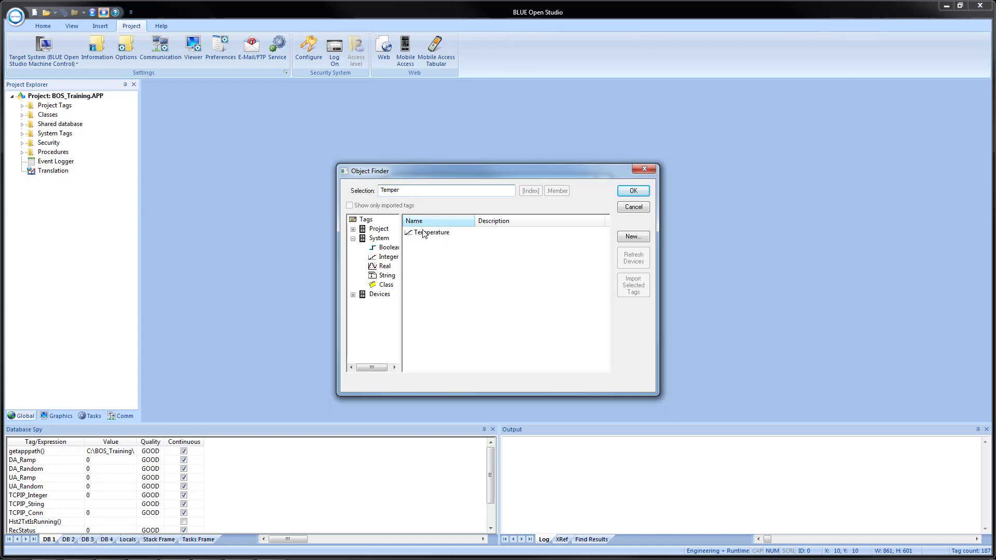
pyautogui.click(425, 233)
pyautogui.click(630, 193)
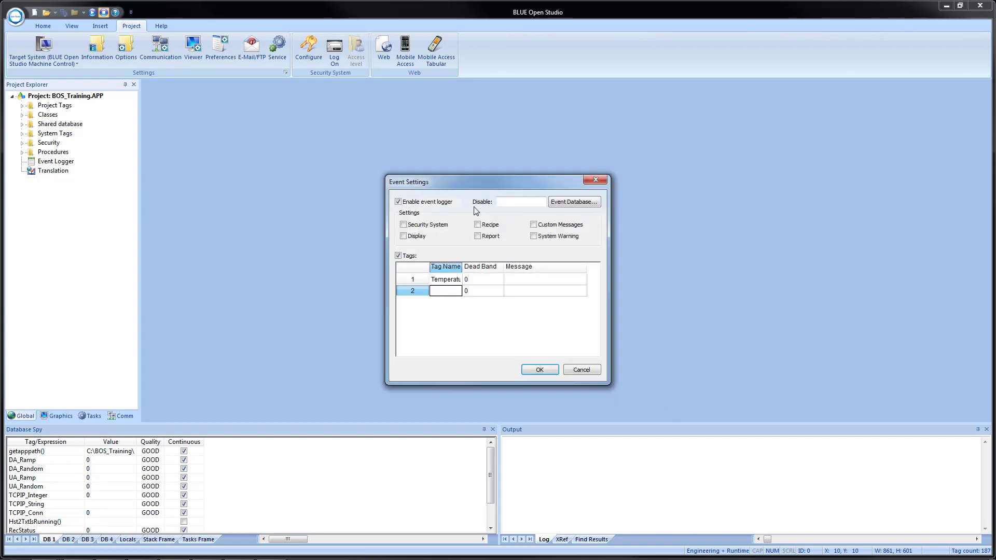
# - Enter 'Temperature Change' as row 1's message
pyautogui.click(520, 282)
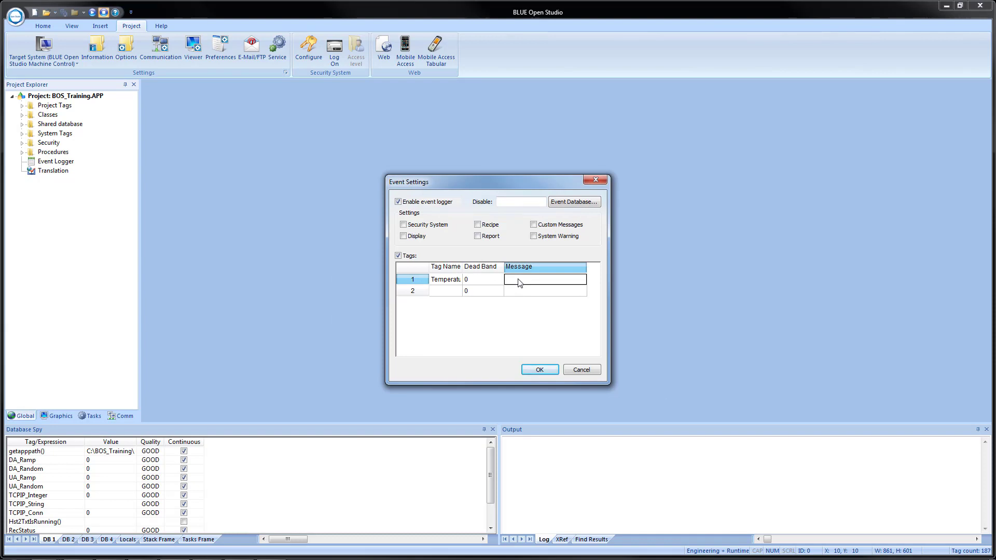
pyautogui.write('Temperature Change')
pyautogui.press('Return')
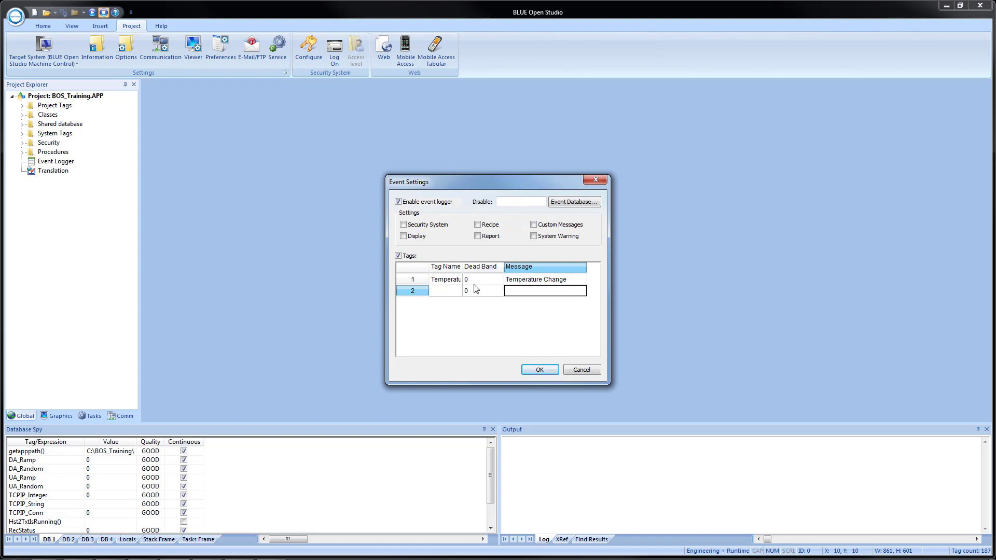
pyautogui.click(450, 292)
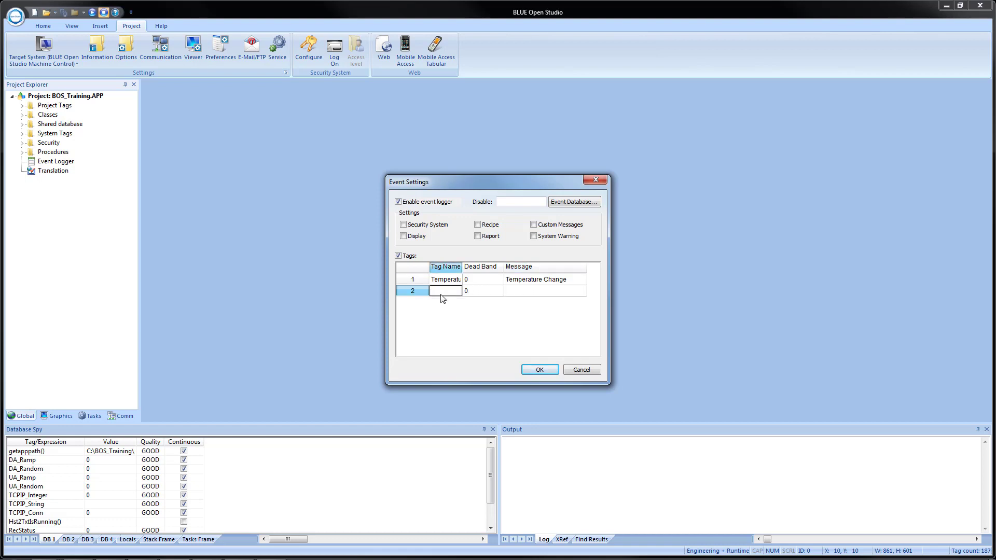
# - Add LogTag to row 2, creating it as a new tag with default settings
pyautogui.write('LogTag')
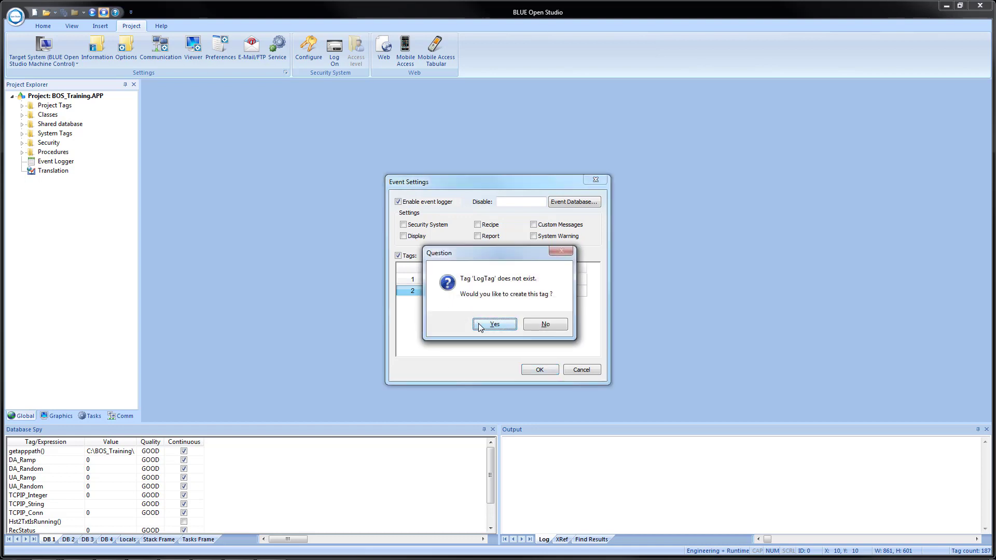
pyautogui.click(481, 328)
pyautogui.click(480, 327)
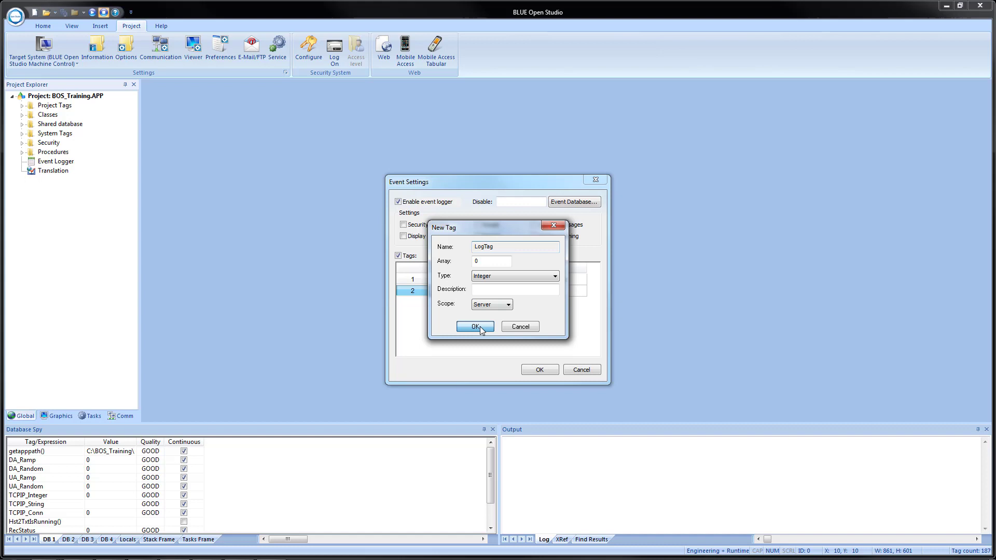
# - Set row 2's message to {LogText}, create the LogText tag, and close Event Settings
pyautogui.click(521, 292)
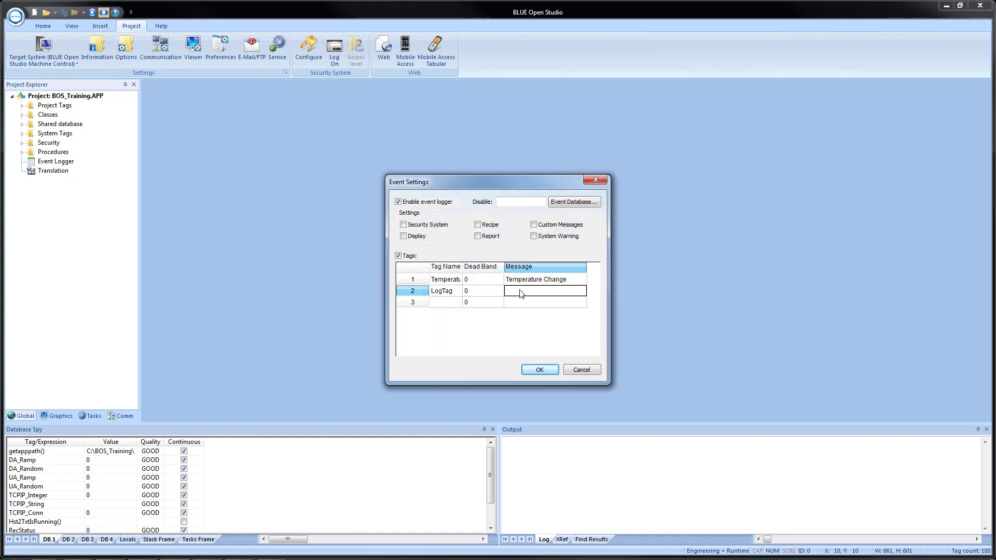
pyautogui.write('{LogText')
pyautogui.click(447, 305)
pyautogui.click(496, 325)
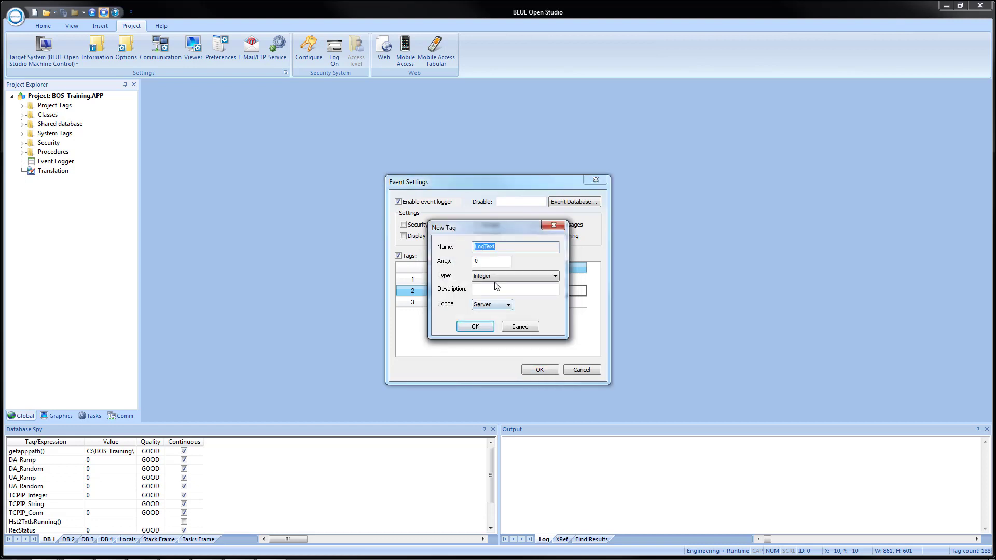
pyautogui.click(494, 278)
pyautogui.click(473, 327)
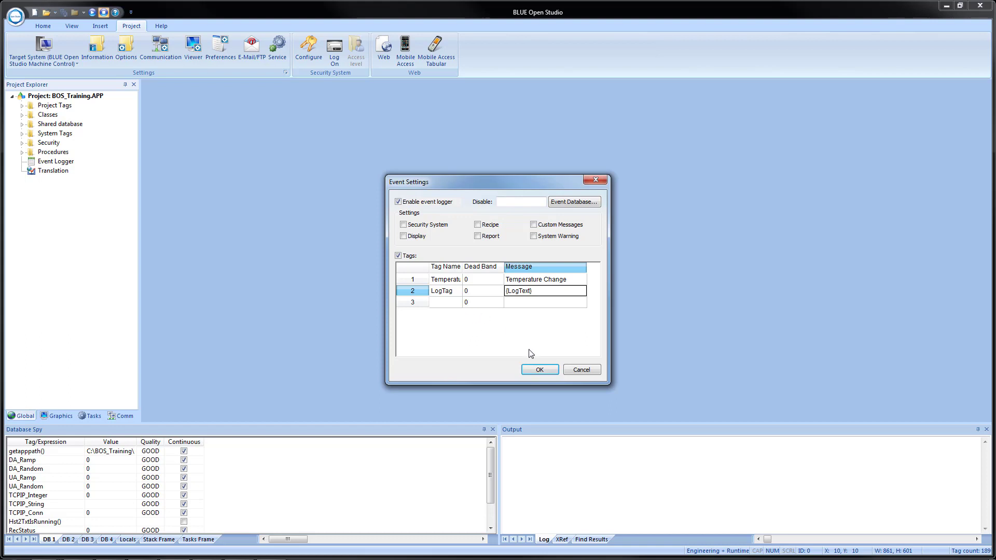
pyautogui.click(536, 371)
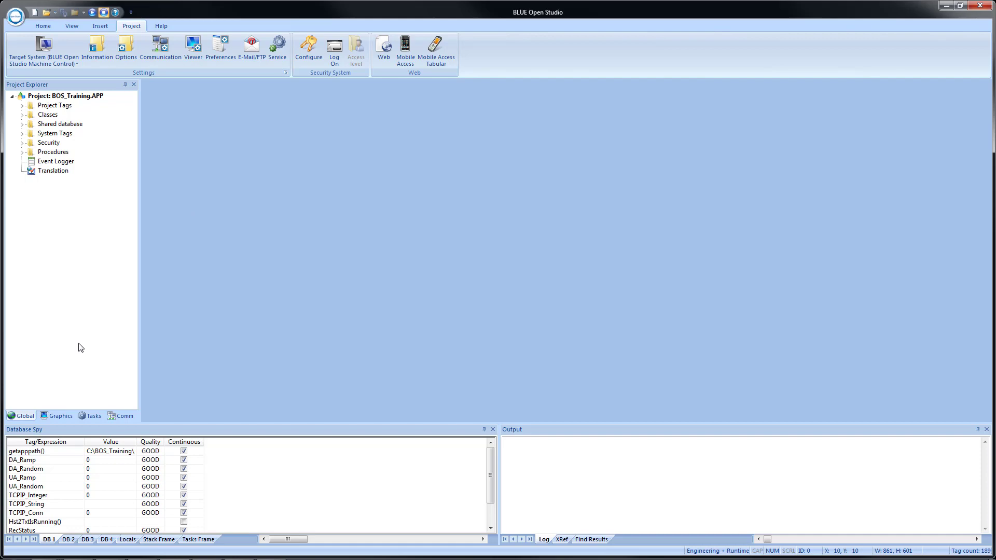
# - Open the Template screen and save it as a new screen named Events
pyautogui.click(44, 416)
pyautogui.click(22, 107)
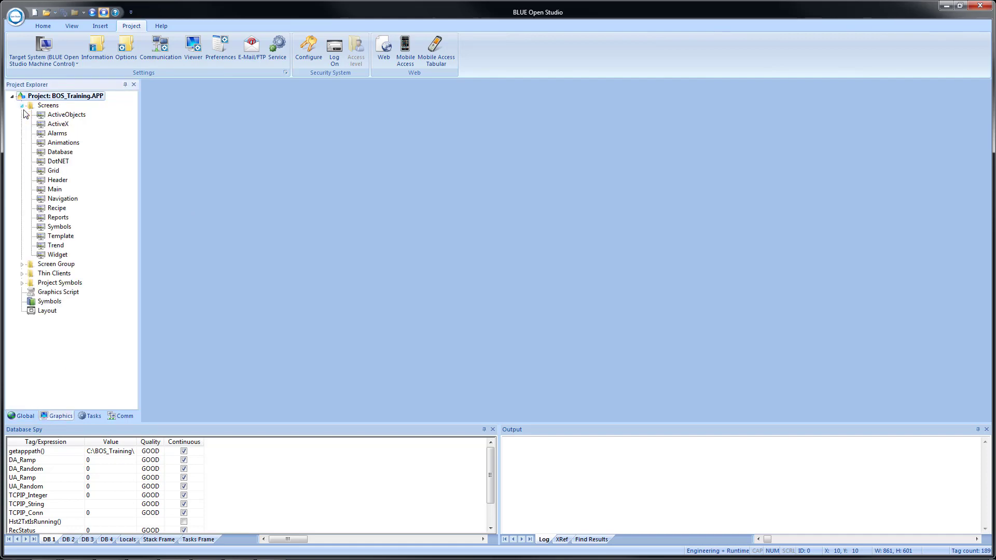
pyautogui.doubleClick(60, 236)
pyautogui.click(15, 16)
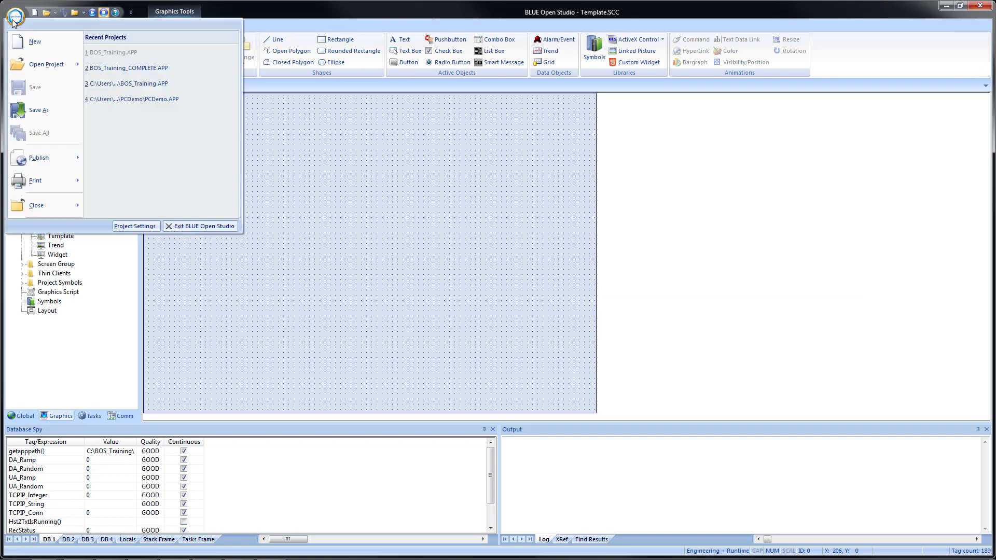
pyautogui.click(38, 109)
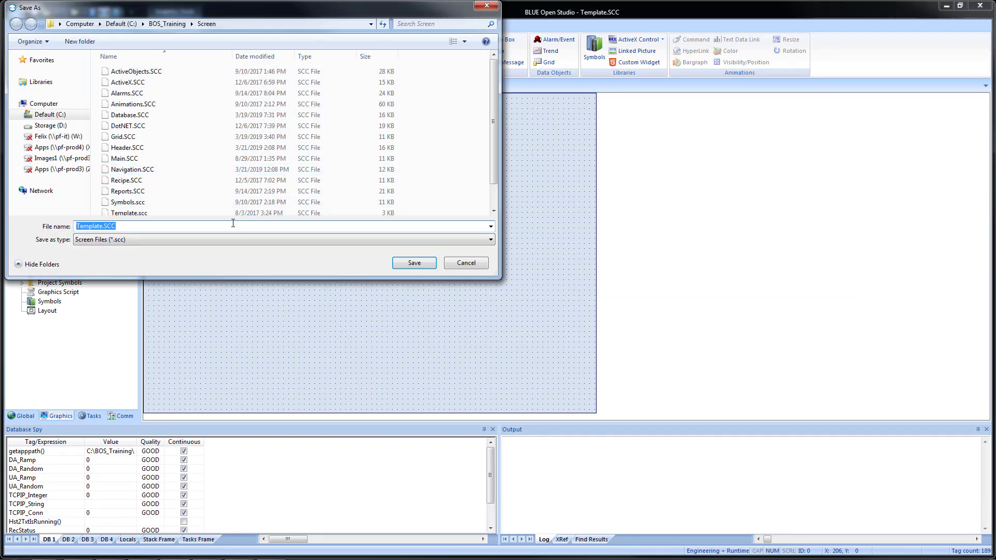
pyautogui.write('Events')
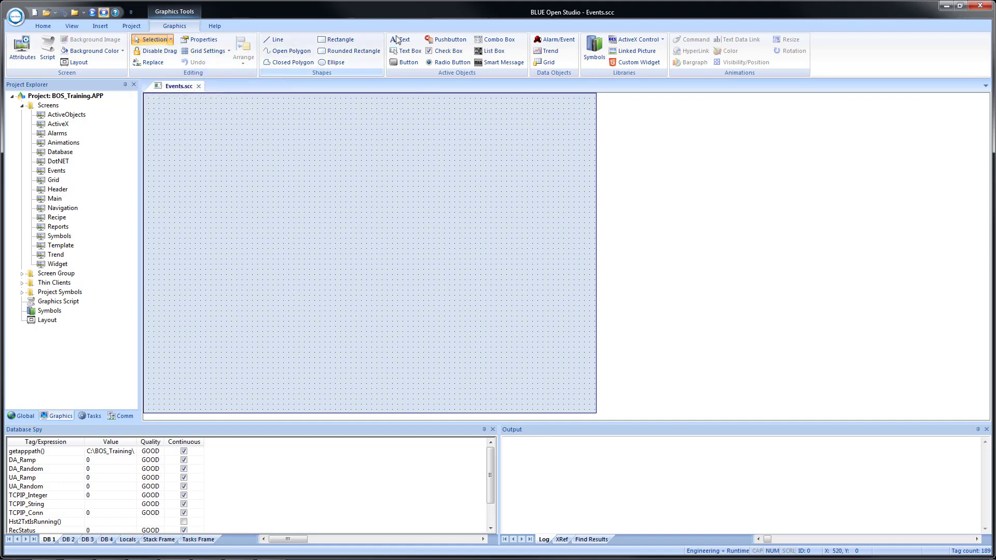
# - Draw an Alarm/Event grid filling the Events canvas and set its Type to Event
pyautogui.click(557, 42)
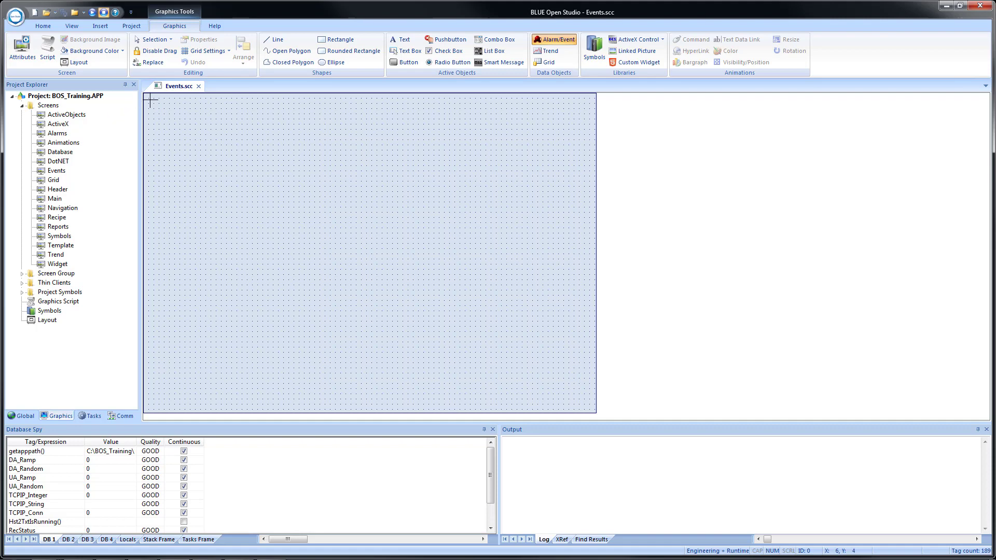
pyautogui.moveTo(147, 98); pyautogui.dragTo(595, 408)
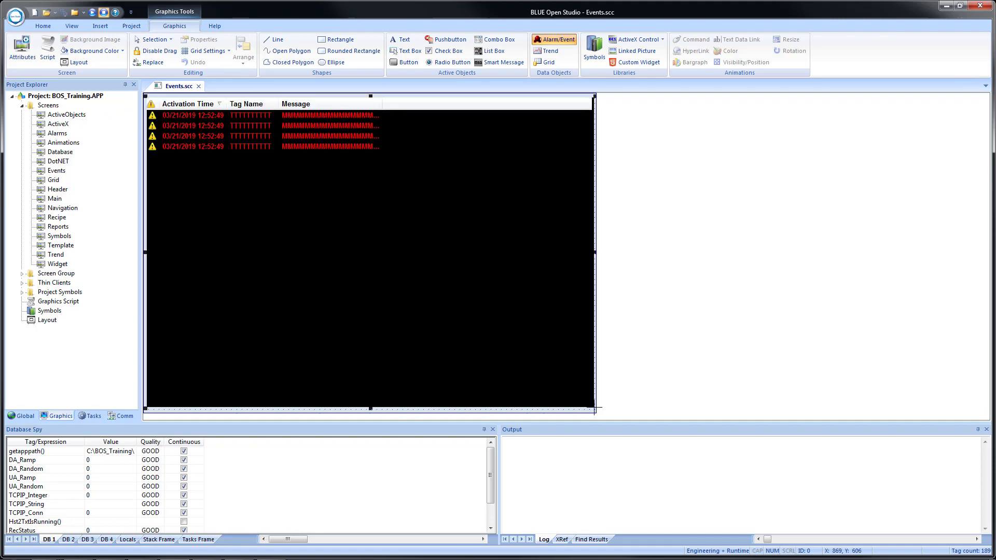
pyautogui.doubleClick(373, 164)
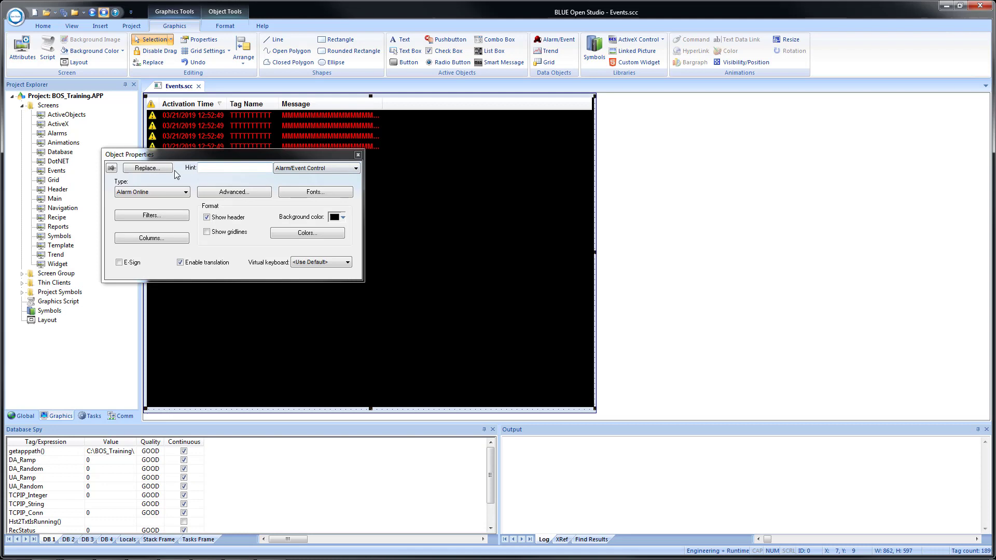
pyautogui.click(152, 195)
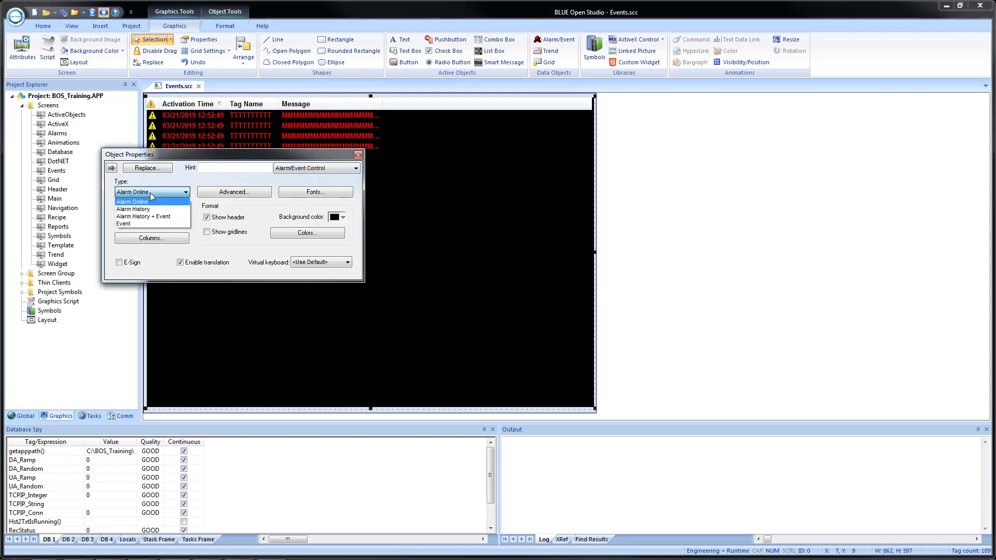
pyautogui.click(149, 224)
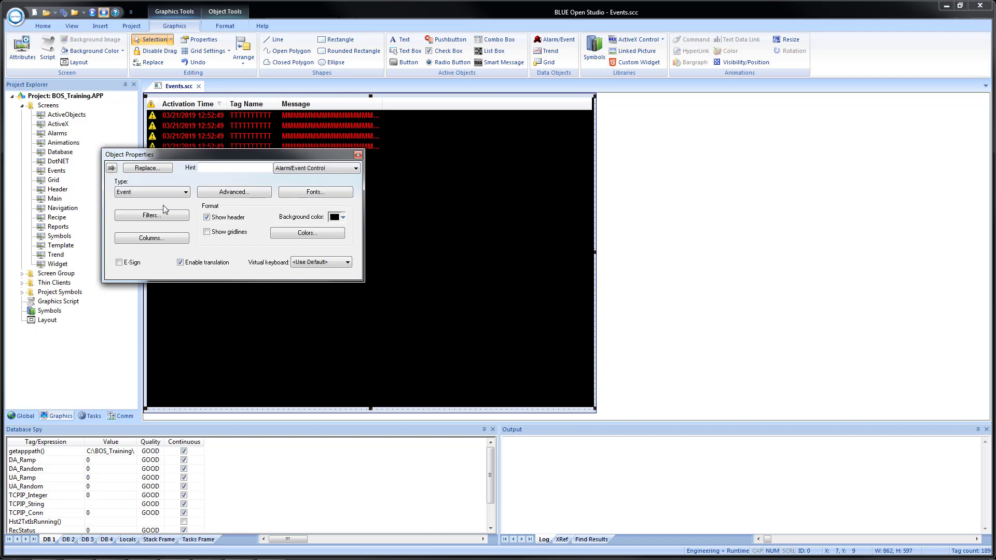
pyautogui.click(152, 239)
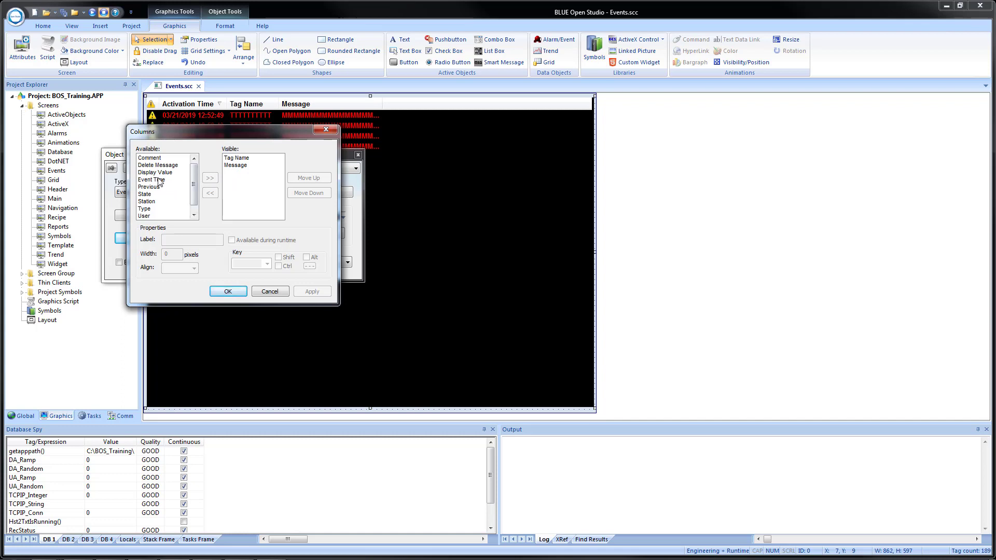
# - Add the Event Time, Previous and Value columns and move Event Time to the top
pyautogui.click(159, 179)
pyautogui.click(209, 178)
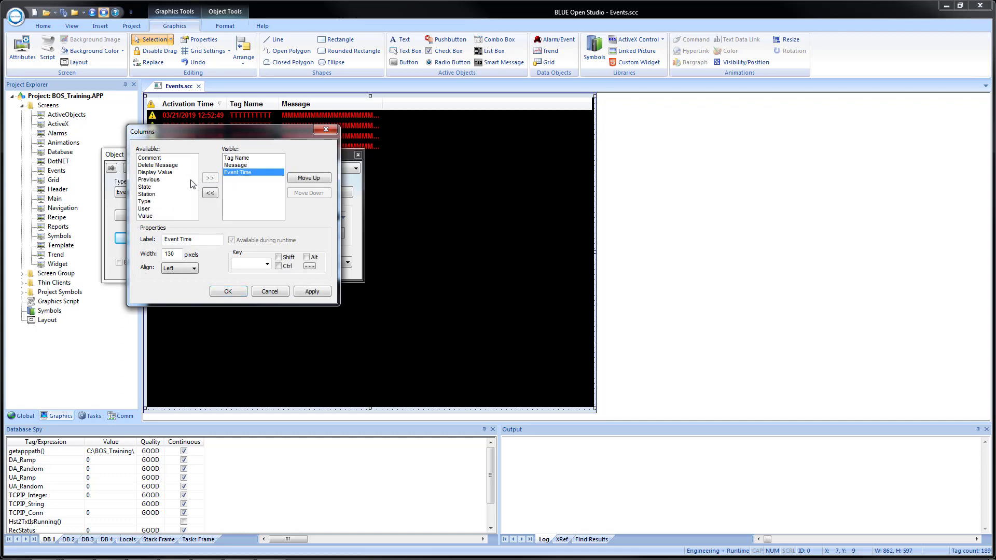
pyautogui.click(153, 181)
pyautogui.click(210, 178)
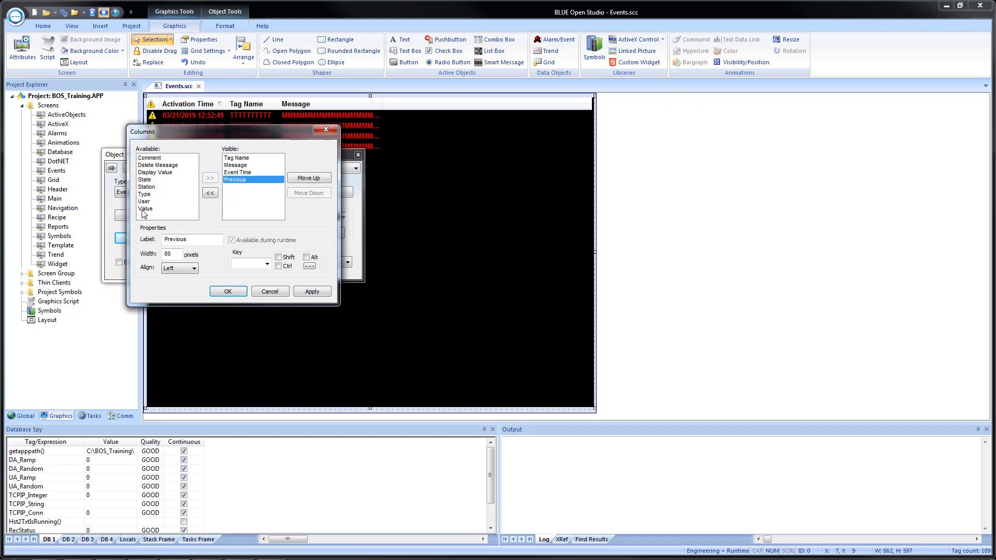
pyautogui.click(145, 209)
pyautogui.click(210, 179)
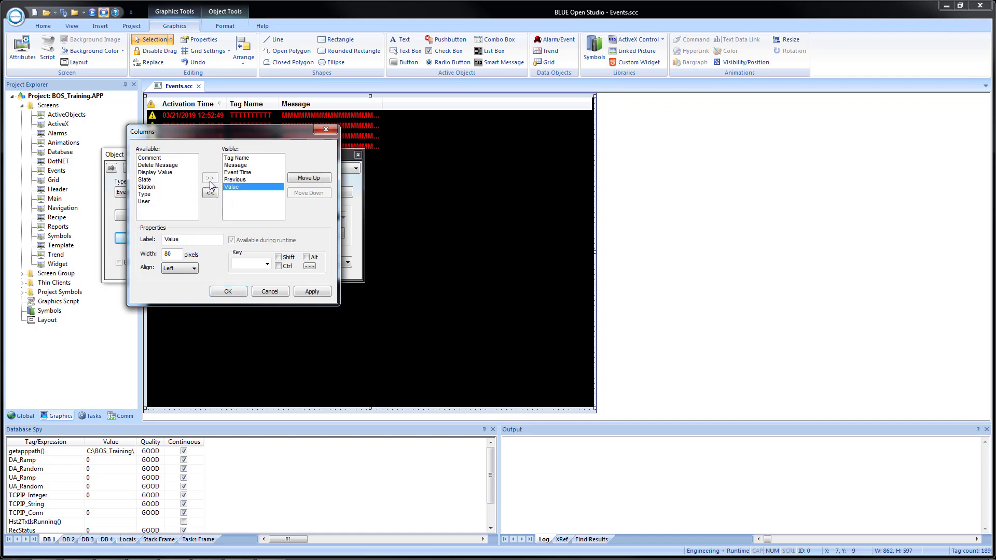
pyautogui.click(242, 173)
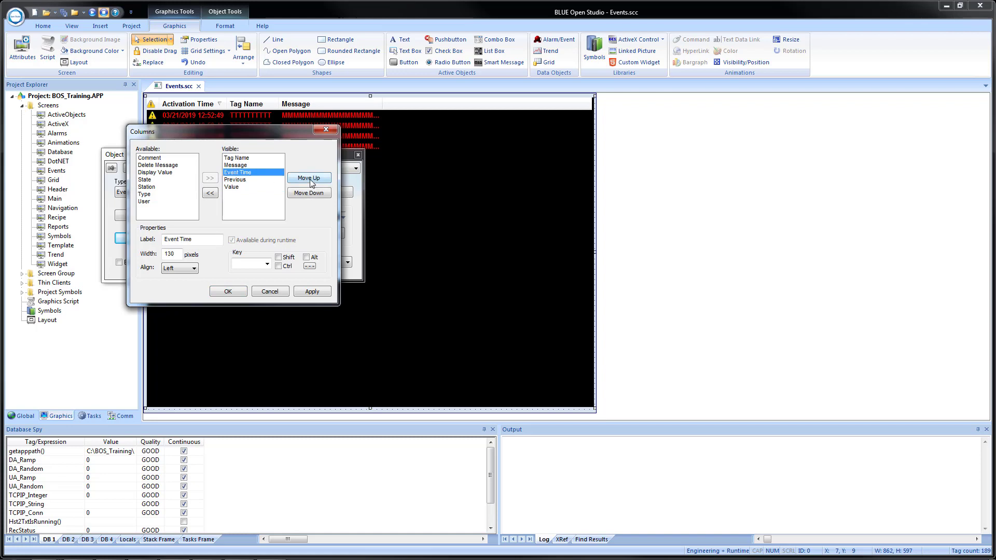
pyautogui.click(309, 178)
pyautogui.click(309, 178)
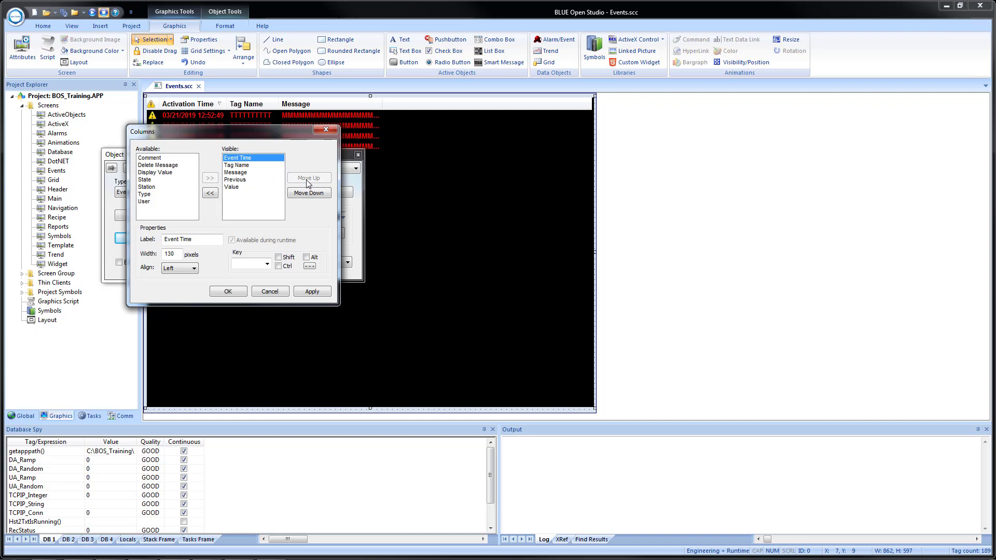
# - Set the Tag Name column width to 150 and the Message width to 325
pyautogui.click(248, 166)
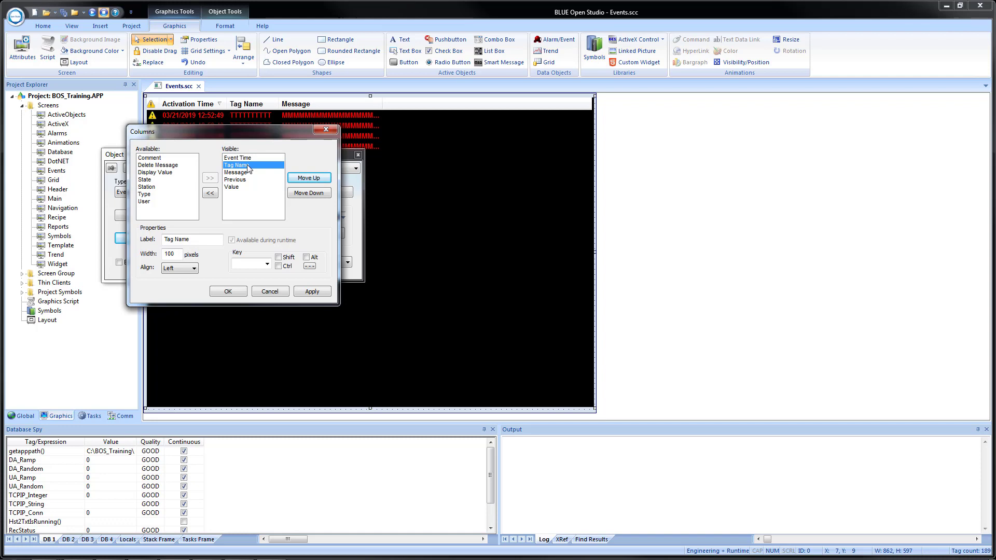
pyautogui.doubleClick(169, 254)
pyautogui.write('150')
pyautogui.click(240, 174)
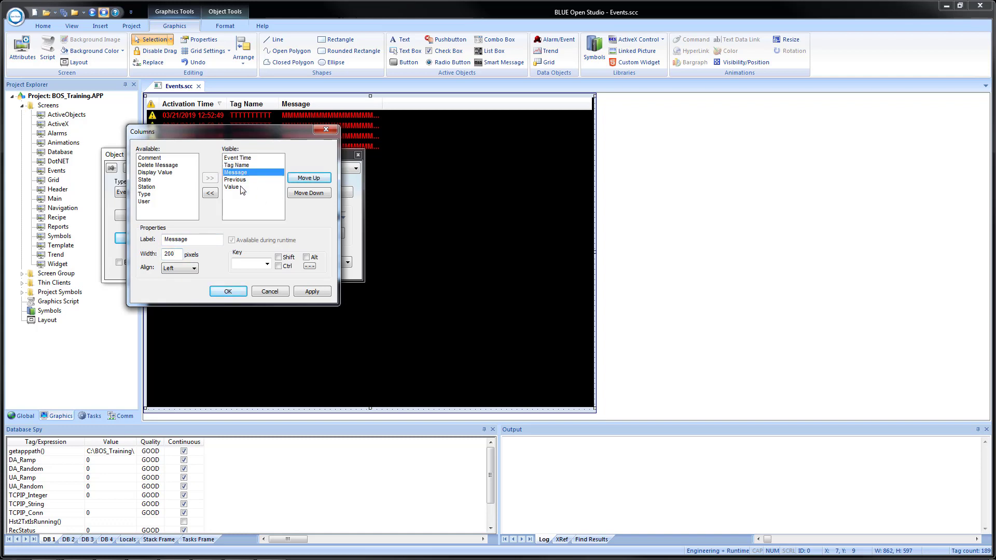
pyautogui.moveTo(181, 253); pyautogui.dragTo(153, 250)
pyautogui.write('325')
# - Label the Previous column 'Previous Value' with width 110
pyautogui.click(242, 180)
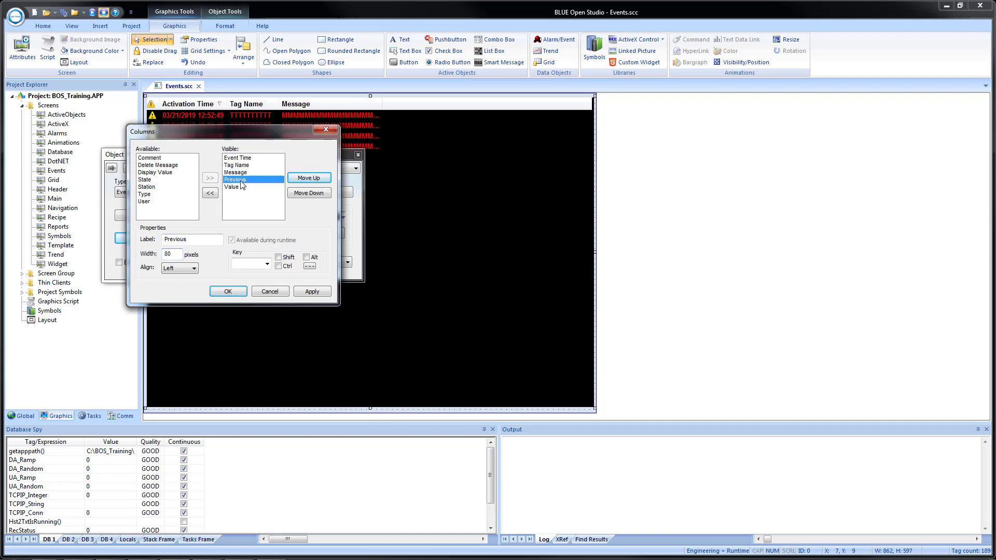
pyautogui.click(195, 240)
pyautogui.write('Value')
pyautogui.doubleClick(168, 254)
pyautogui.write('110')
# - Label the Value column 'Current Value' at width 110, place it before Previous Value, and apply
pyautogui.click(232, 188)
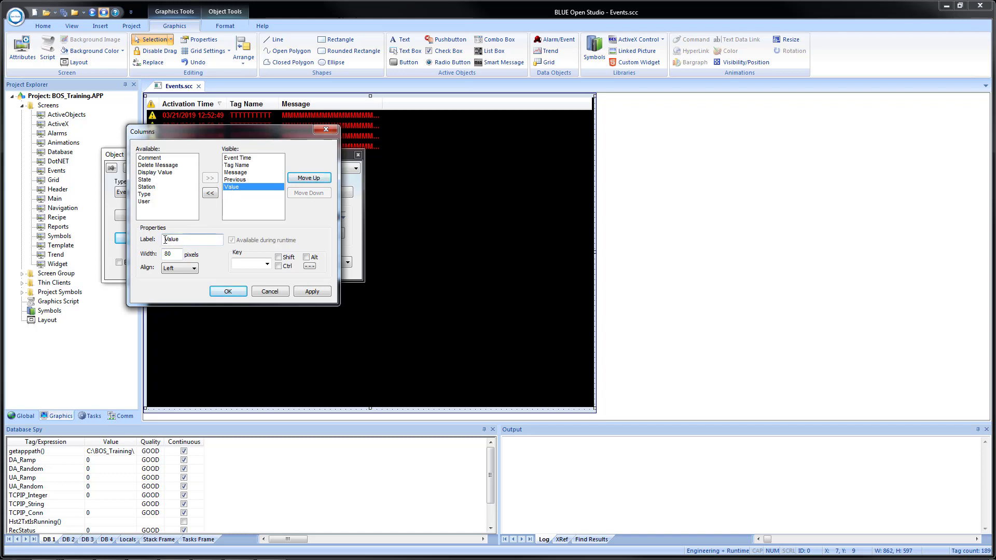
pyautogui.write('Current')
pyautogui.doubleClick(171, 254)
pyautogui.write('110')
pyautogui.click(298, 177)
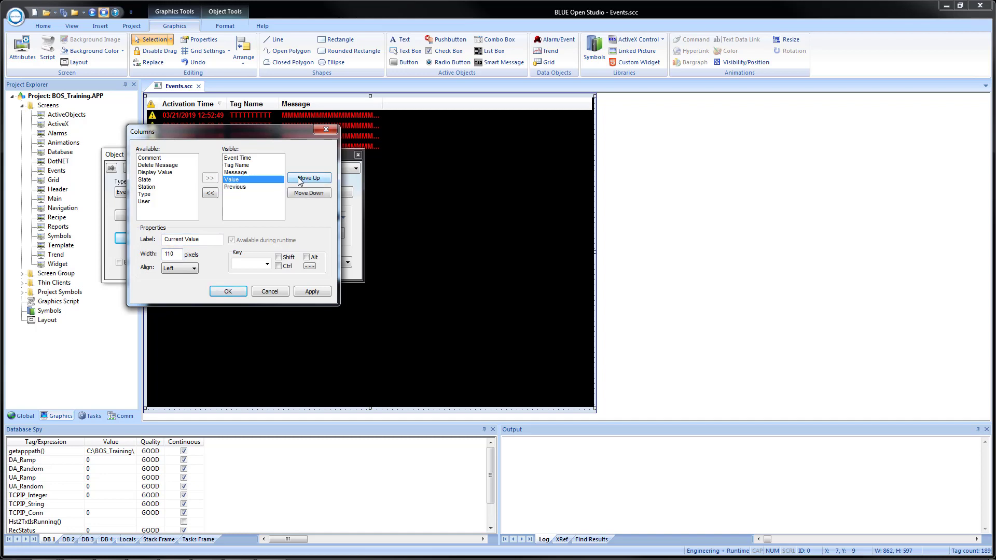
pyautogui.click(310, 292)
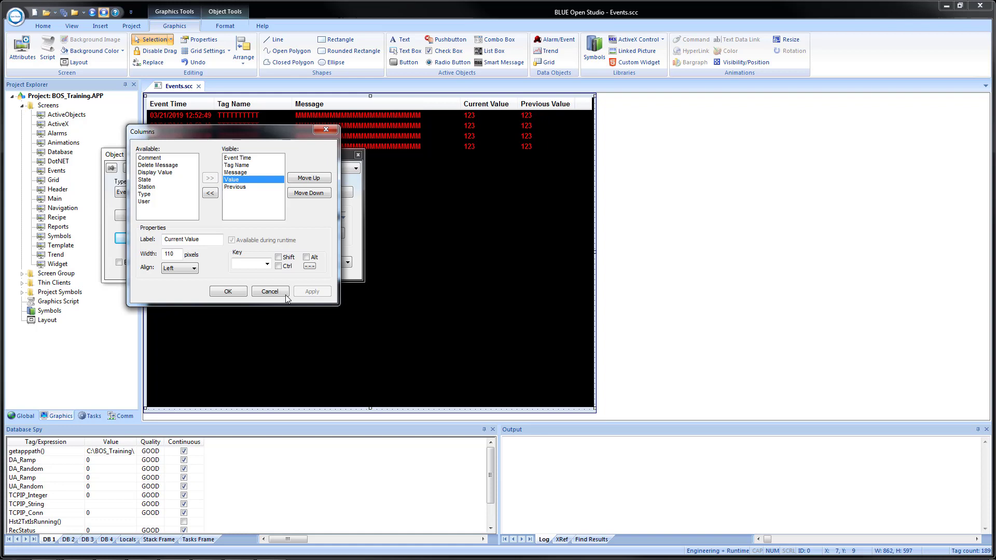
pyautogui.click(228, 291)
pyautogui.click(357, 156)
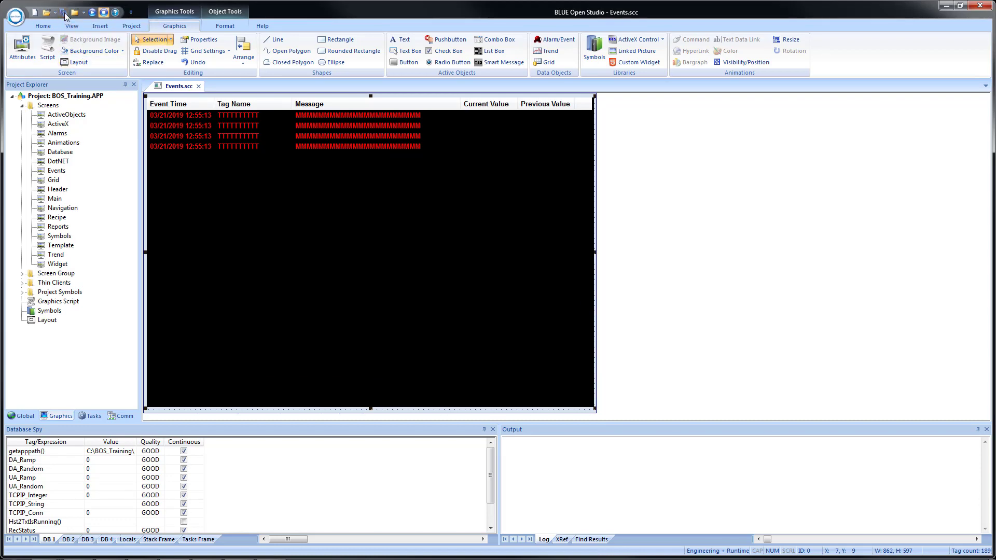
# - Close the Events screen and open the Navigation screen from Screens
pyautogui.click(198, 86)
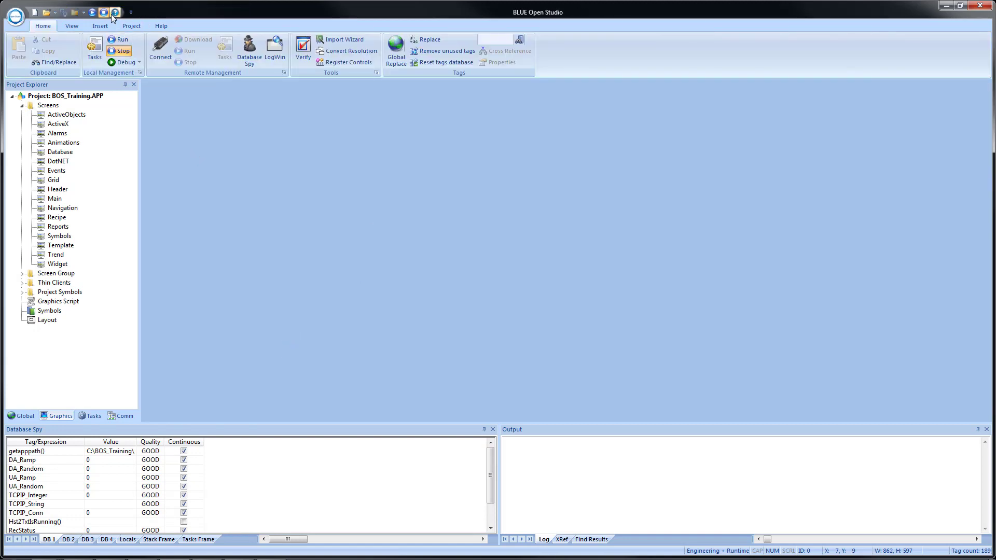
pyautogui.click(59, 209)
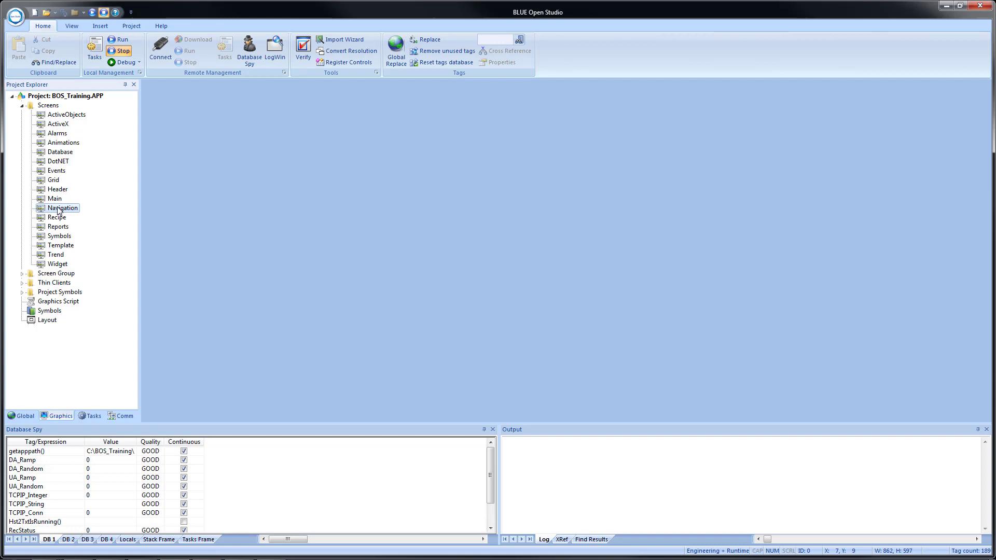
pyautogui.doubleClick(58, 210)
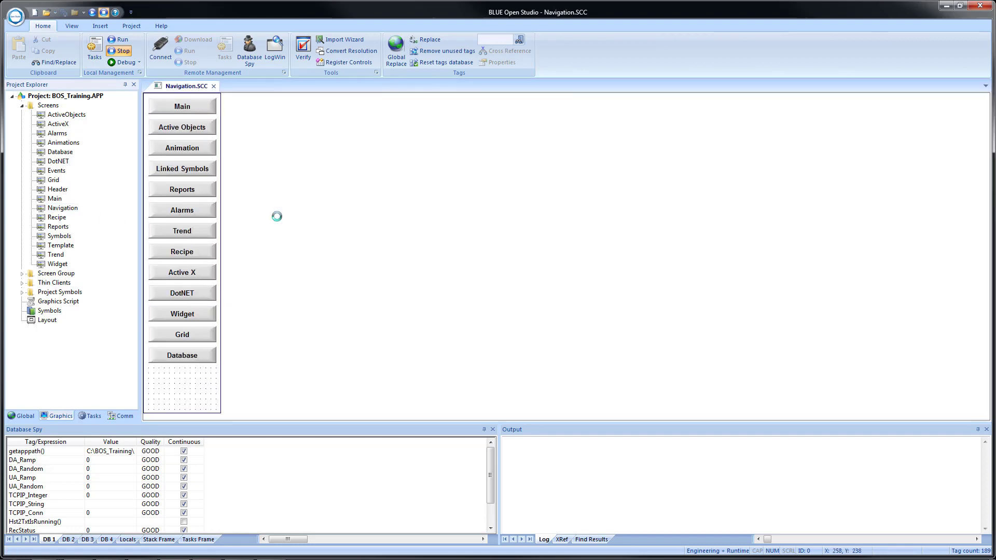
# - Copy the Database button below itself and change its On Up script to $Open("Events")
pyautogui.click(171, 358)
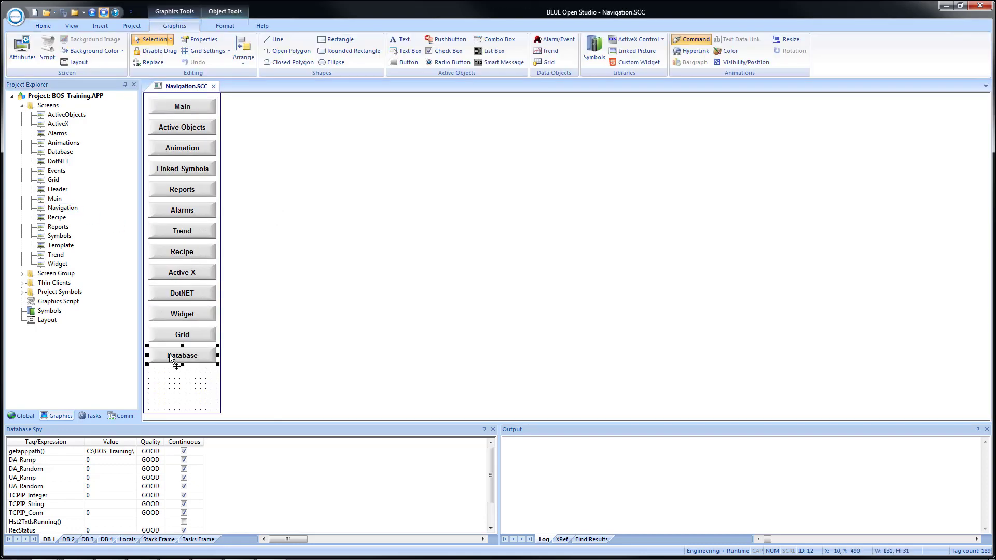
pyautogui.moveTo(167, 359); pyautogui.dragTo(166, 378)
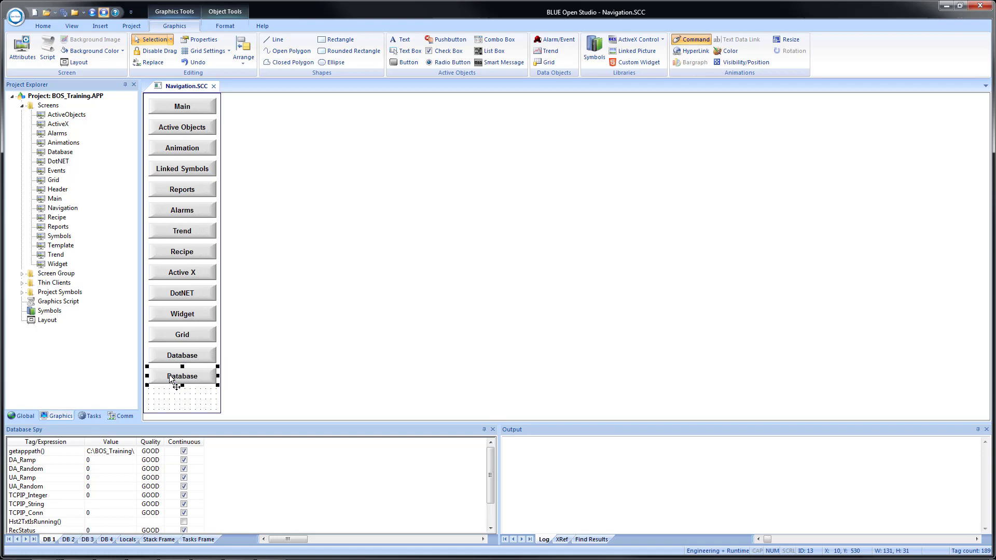
pyautogui.doubleClick(170, 379)
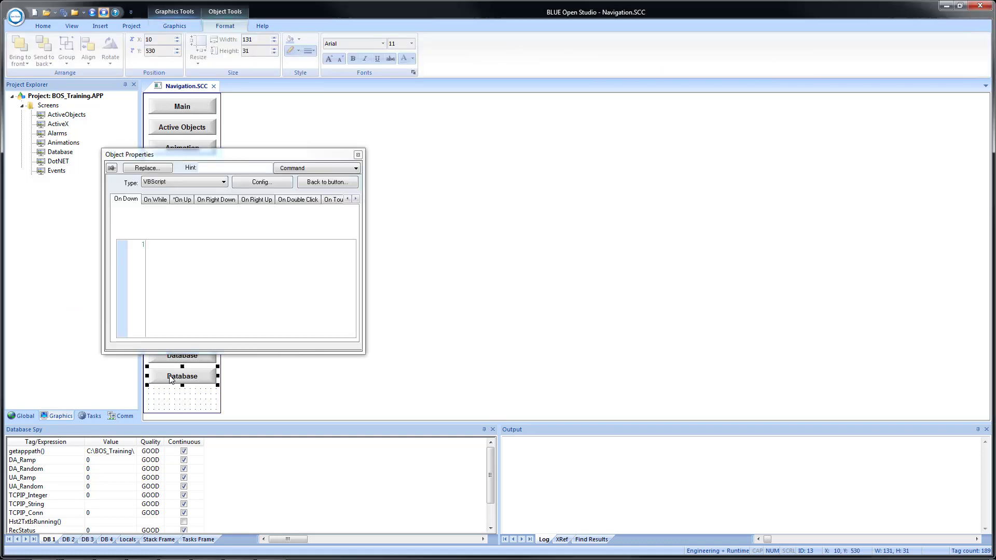
pyautogui.click(179, 201)
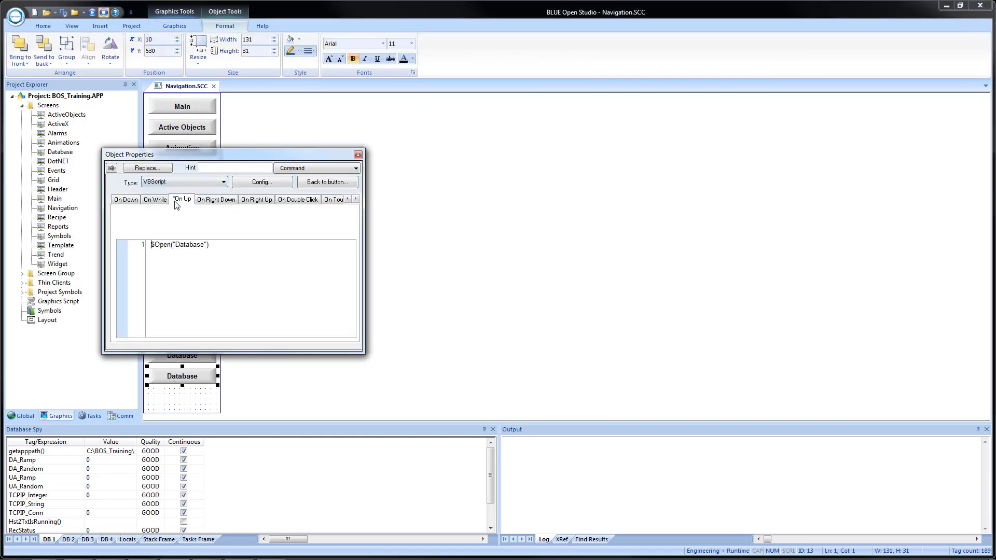
pyautogui.doubleClick(194, 245)
pyautogui.write('Events')
# - Caption the copied button 'Events', then save and close the Navigation screen
pyautogui.click(326, 182)
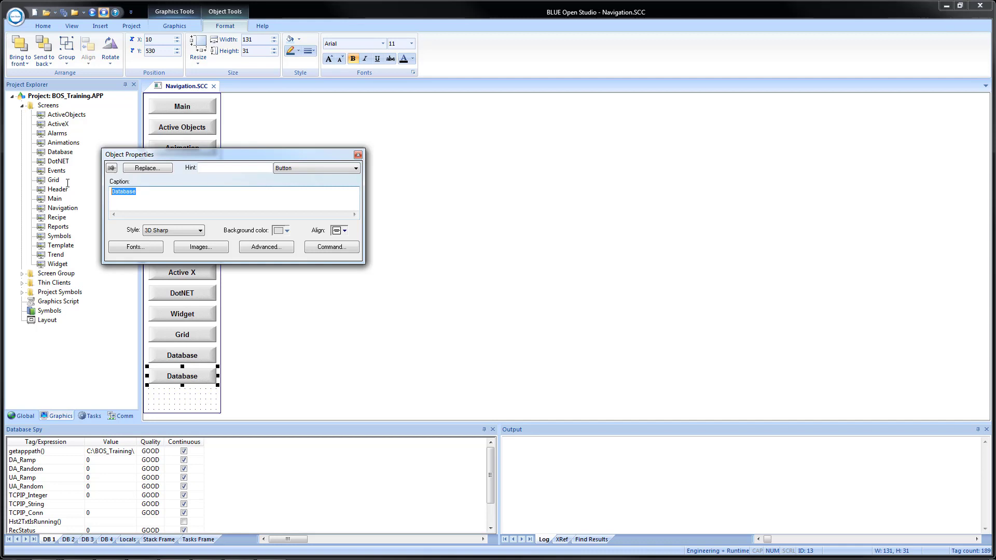
pyautogui.write('Events')
pyautogui.click(358, 155)
pyautogui.click(64, 13)
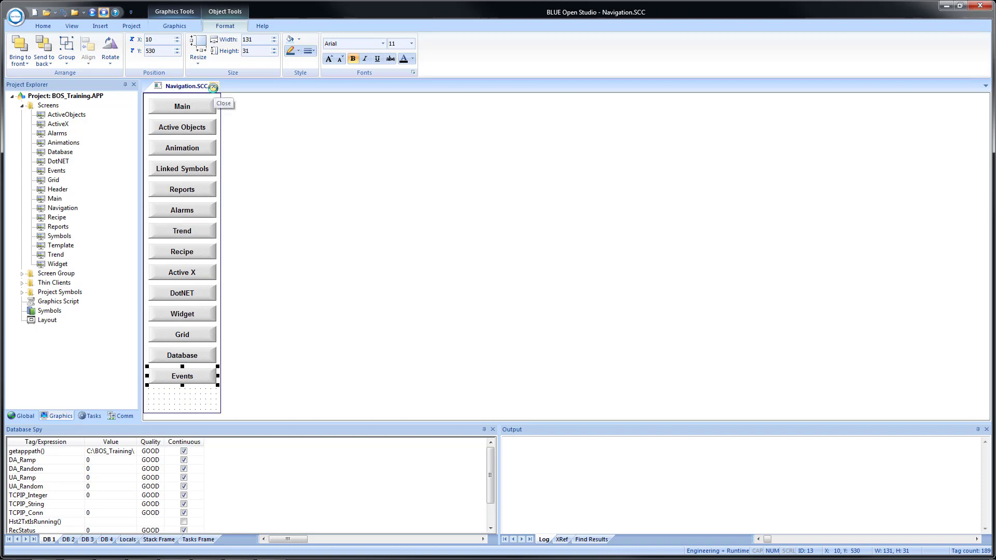
pyautogui.click(213, 87)
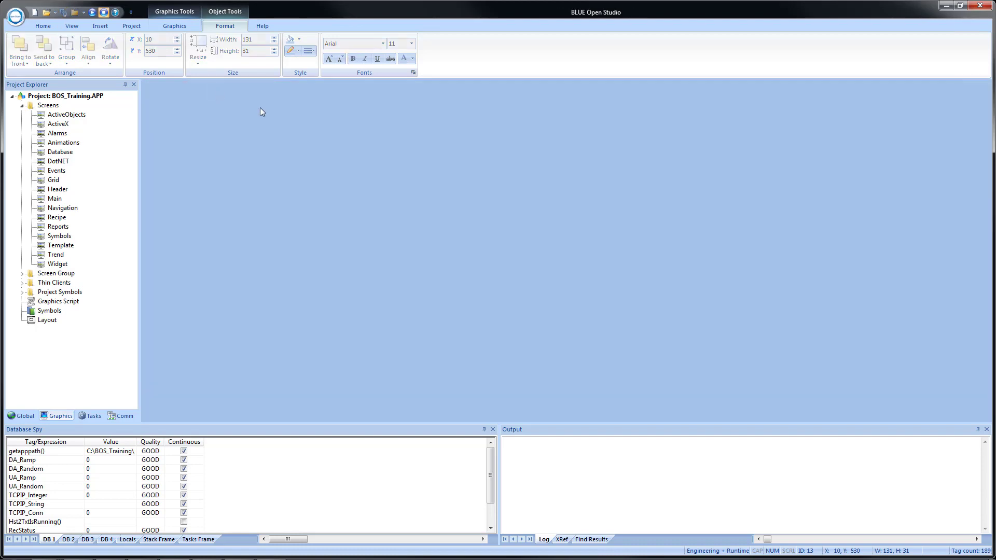
# - Run the project and tile the runtime viewer right and Studio left
pyautogui.click(92, 12)
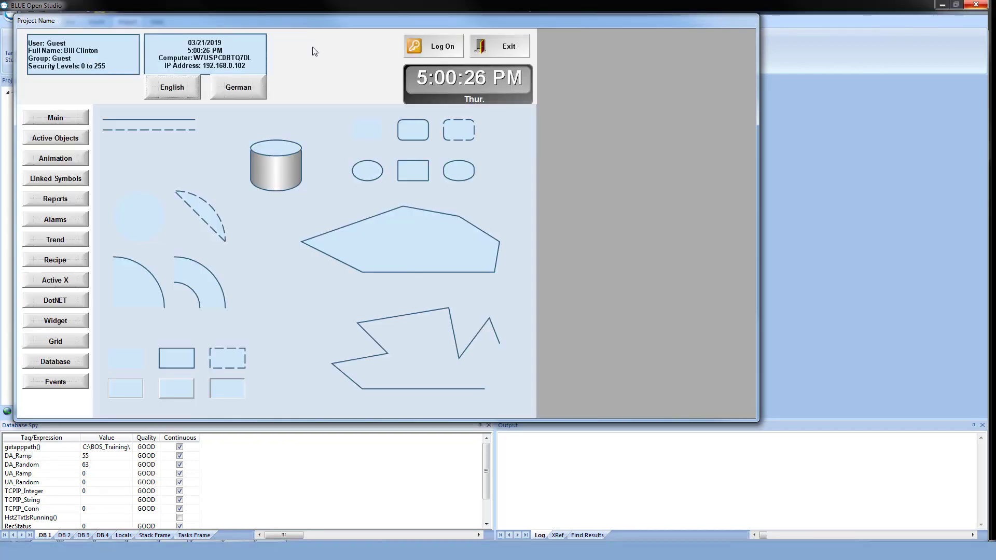
pyautogui.press('super+Down')
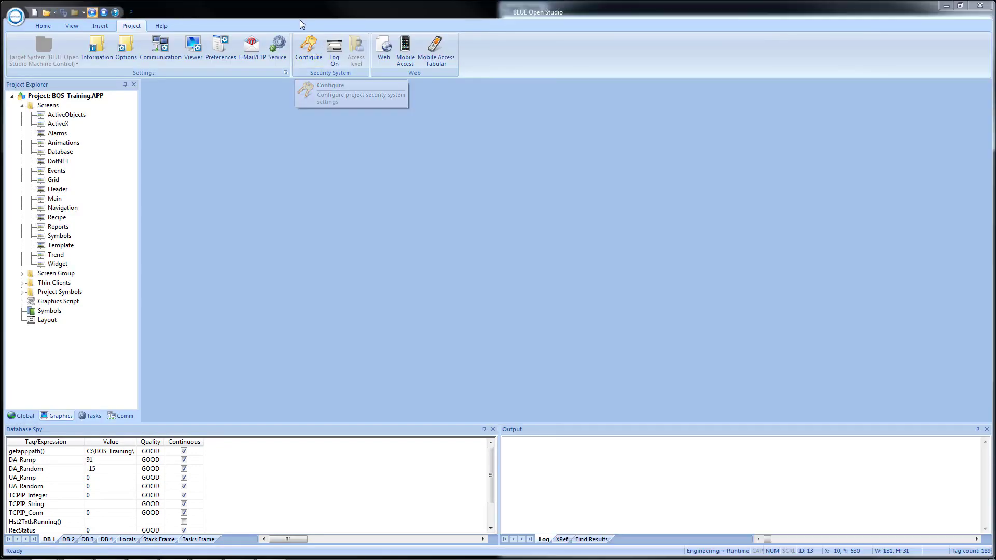
pyautogui.press('super+Left')
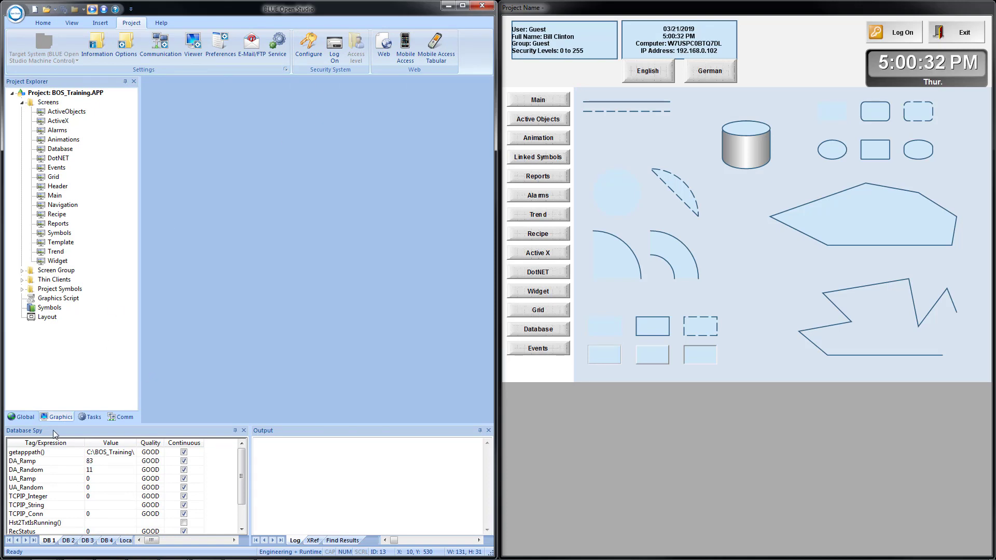
# - Watch Temperature, LogTag and LogText in Database Spy's DB 4 list, then show the runtime Events screen
pyautogui.click(108, 541)
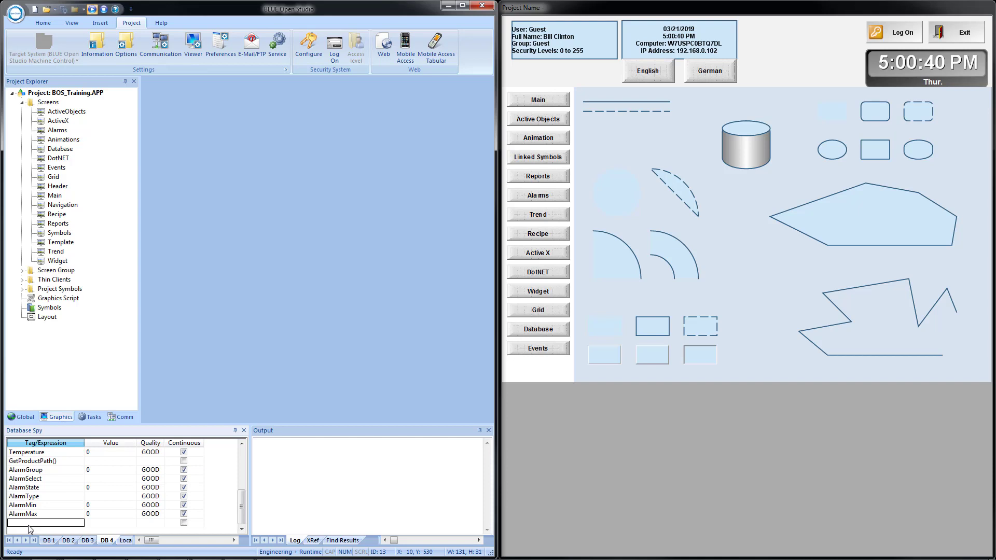
pyautogui.write('Temperature')
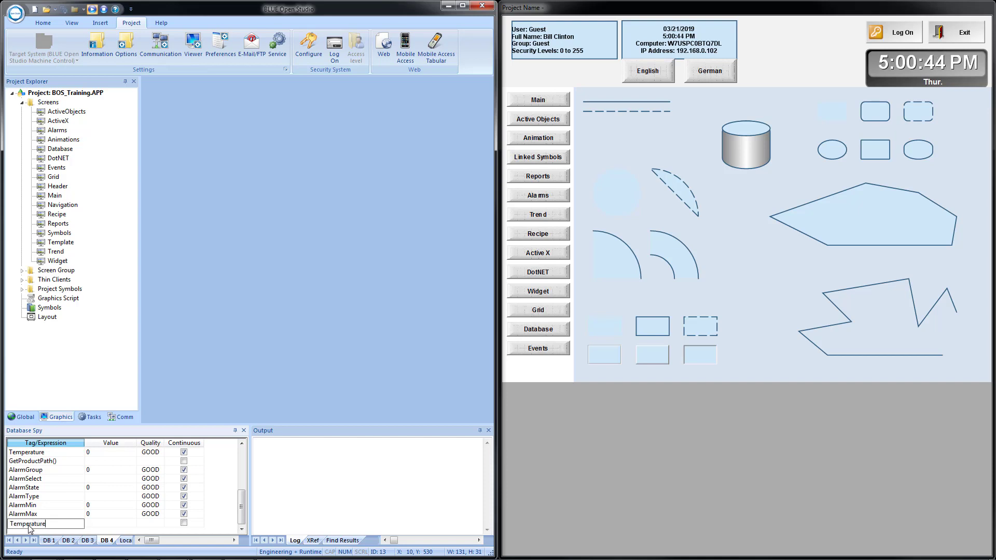
pyautogui.press('Return')
pyautogui.write('Log')
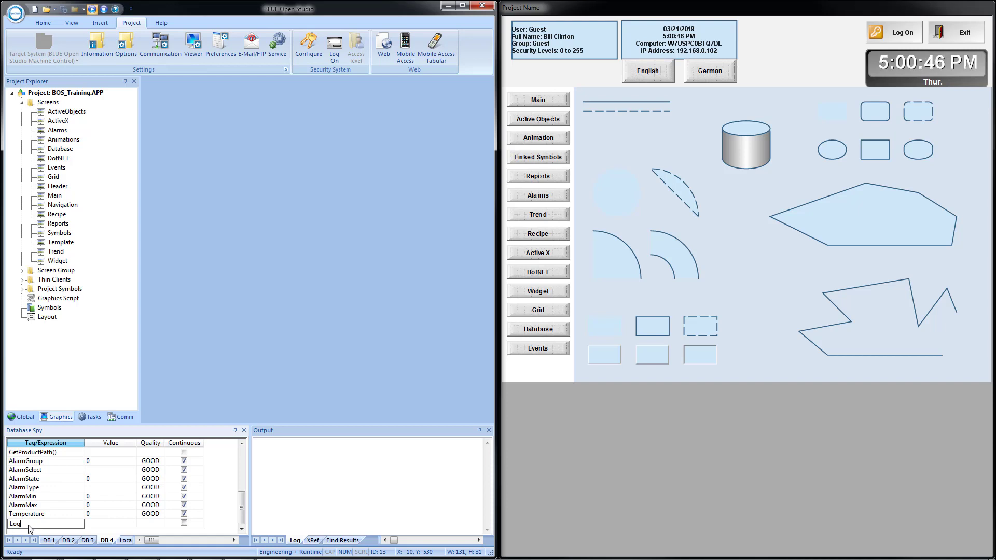
pyautogui.write('Tag')
pyautogui.press('Return')
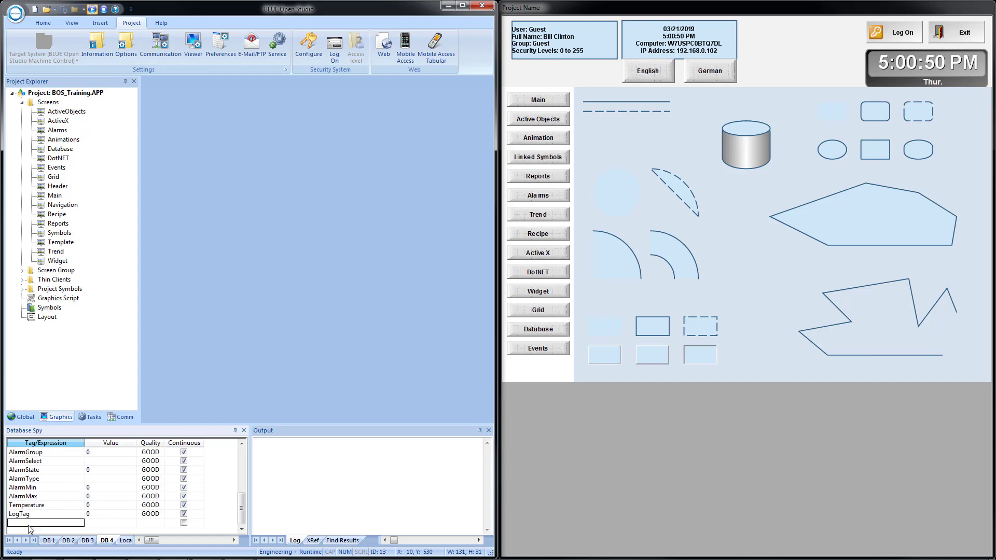
pyautogui.write('LogText')
pyautogui.press('Return')
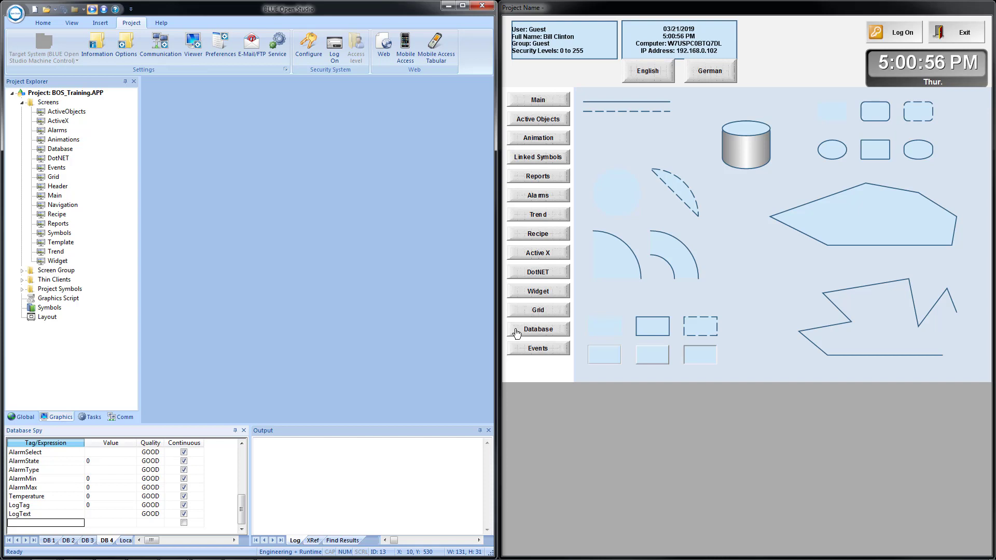
pyautogui.click(537, 351)
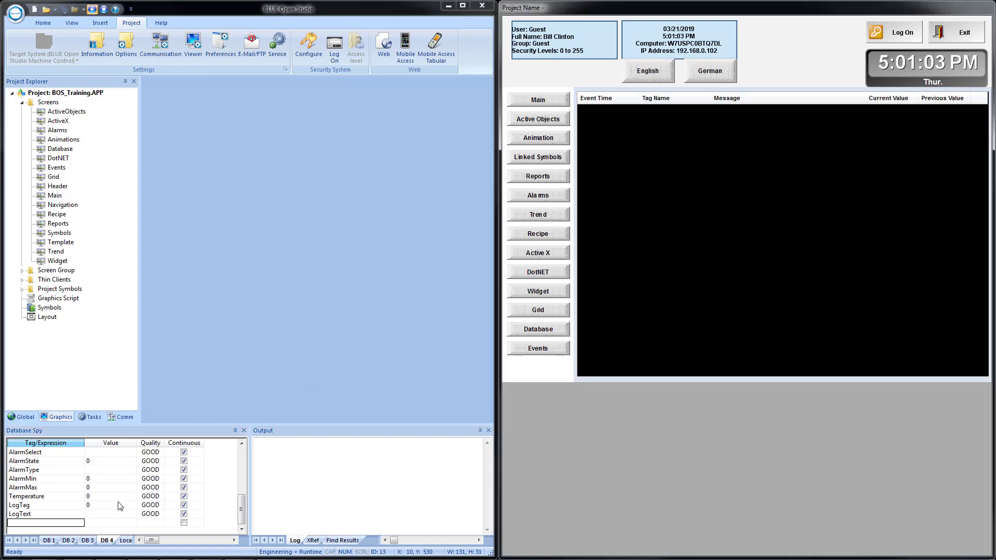
# - Try setting Temperature to 55 and dismiss the Guest write-permission warning
pyautogui.click(102, 497)
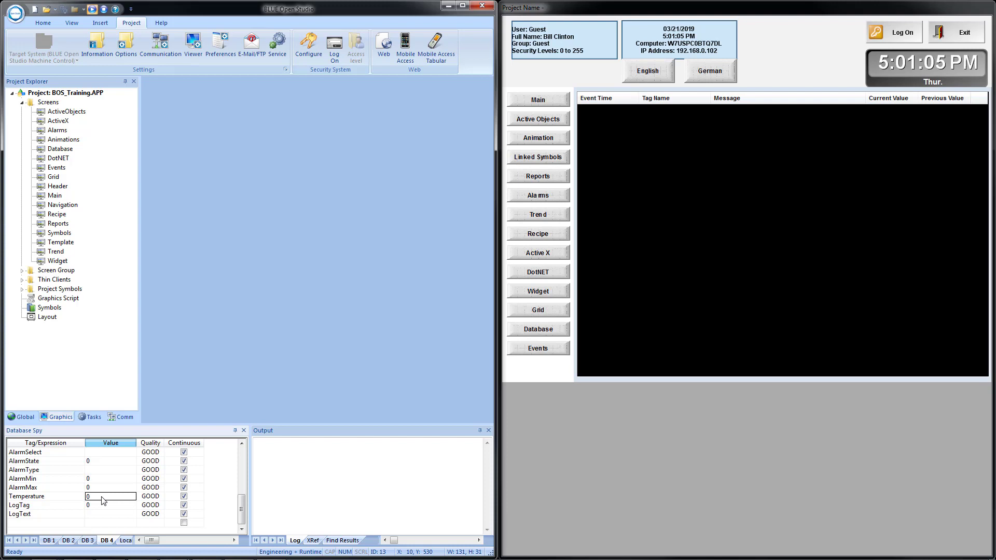
pyautogui.write('55')
pyautogui.press('Return')
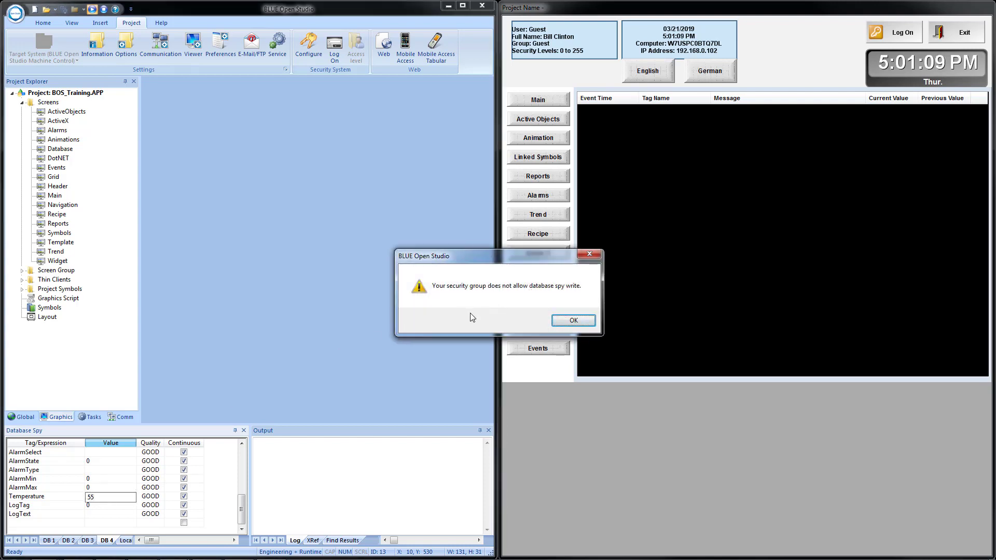
pyautogui.click(573, 321)
# - Log on to the runtime as an Engineer-group user with its user name and password
pyautogui.click(334, 48)
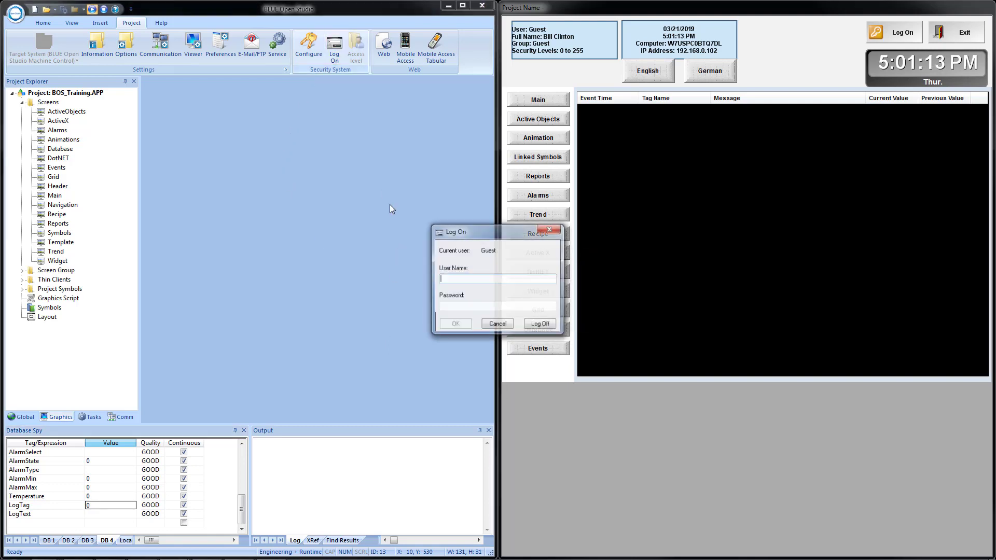
pyautogui.press('Tab')
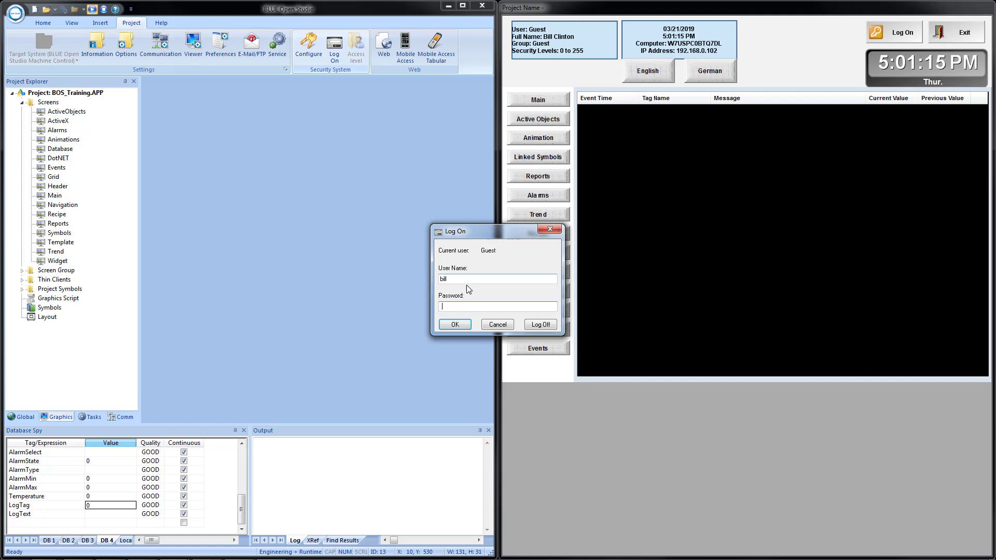
pyautogui.press('Return')
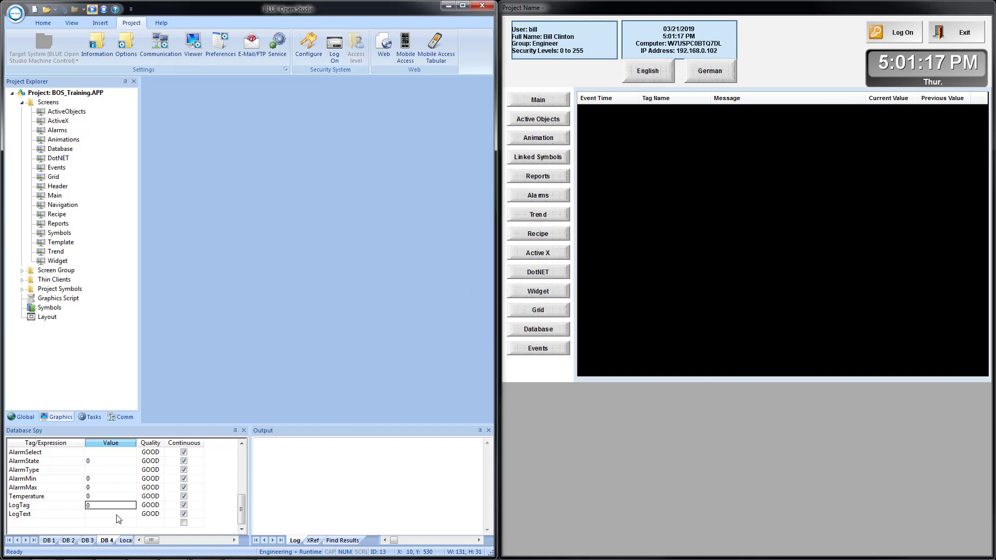
pyautogui.click(105, 496)
# - Set Temperature to 55 and then 99, logging two Temperature Change events
pyautogui.write('55')
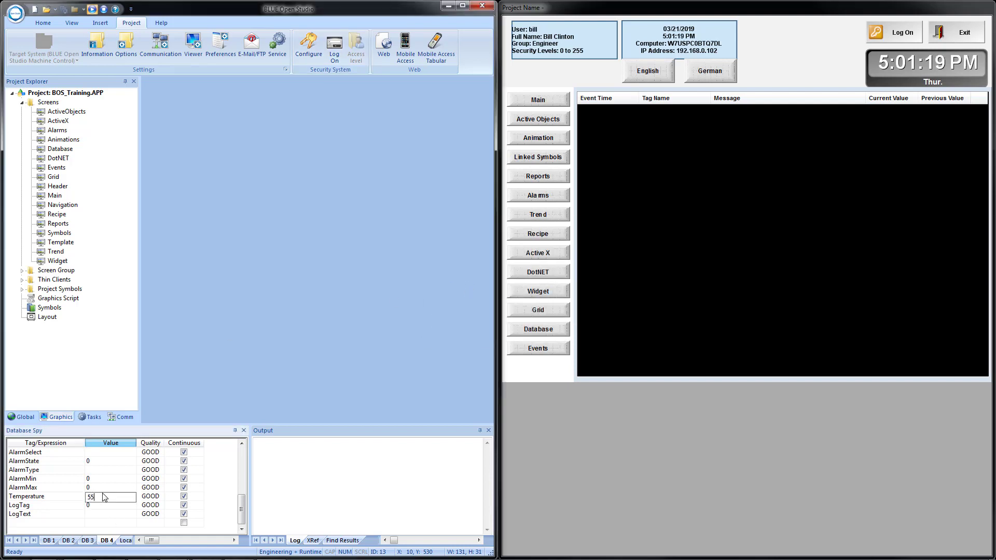
pyautogui.press('Return')
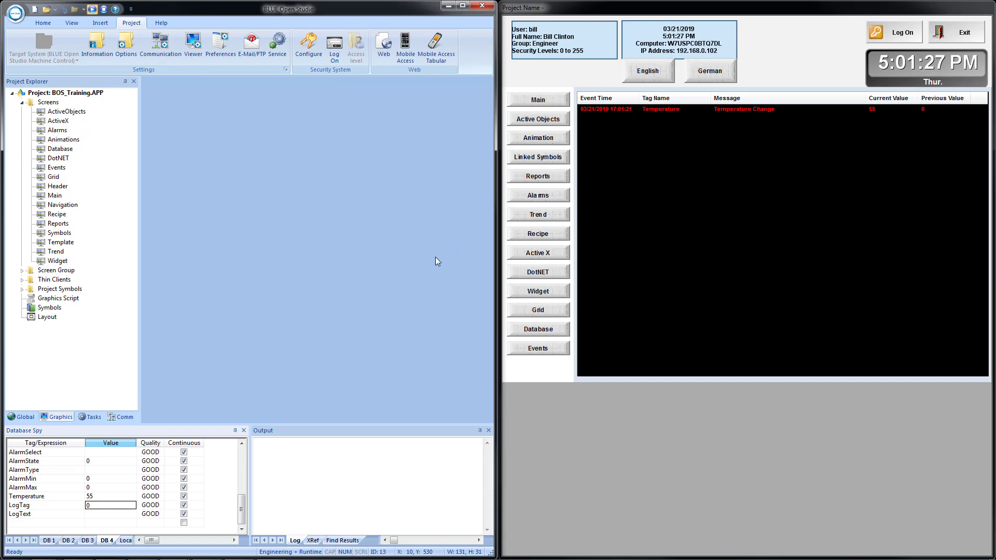
pyautogui.click(108, 499)
pyautogui.write('99')
pyautogui.press('Return')
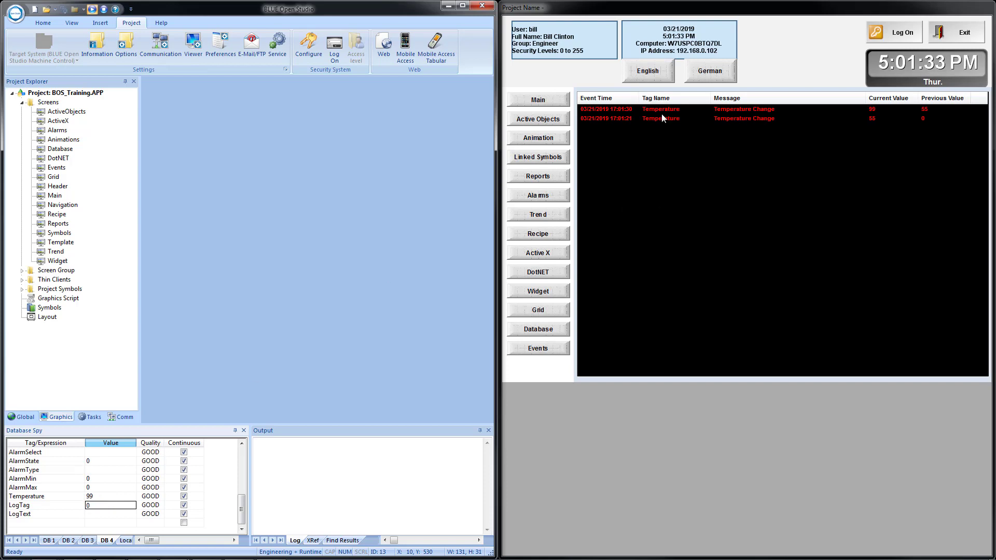
pyautogui.click(100, 497)
pyautogui.moveTo(101, 497); pyautogui.dragTo(67, 497)
pyautogui.press('Return')
# - Set LogText to 'Event Log Test' and LogTag to 22 in Database Spy
pyautogui.click(100, 514)
pyautogui.write('Event Log')
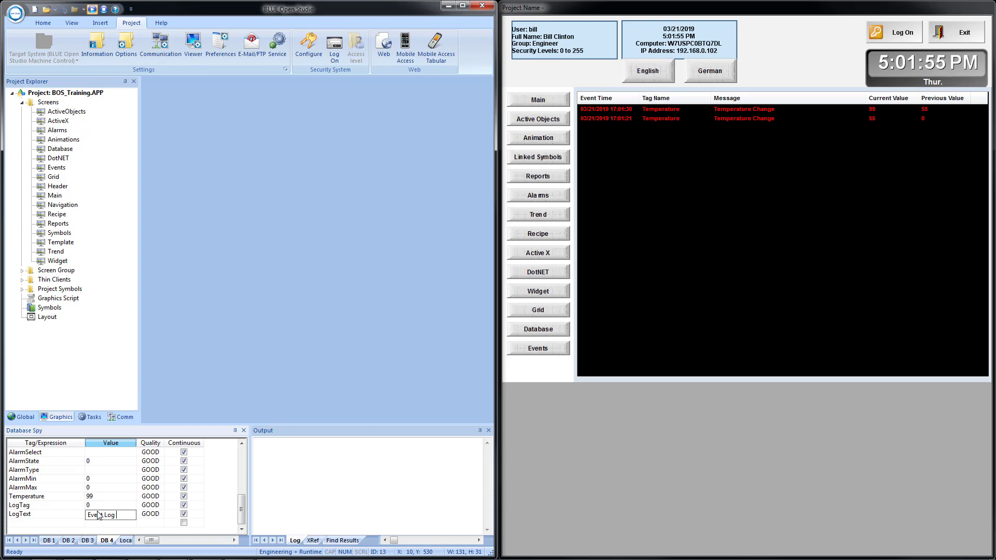
pyautogui.write(' Test')
pyautogui.press('Return')
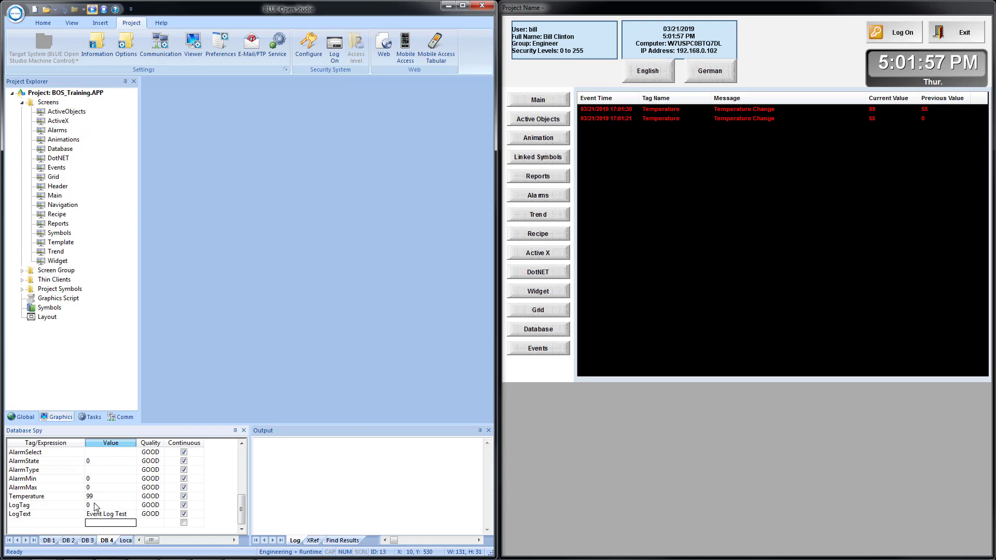
pyautogui.click(95, 505)
pyautogui.press('BackSpace')
pyautogui.write('22')
pyautogui.press('Return')
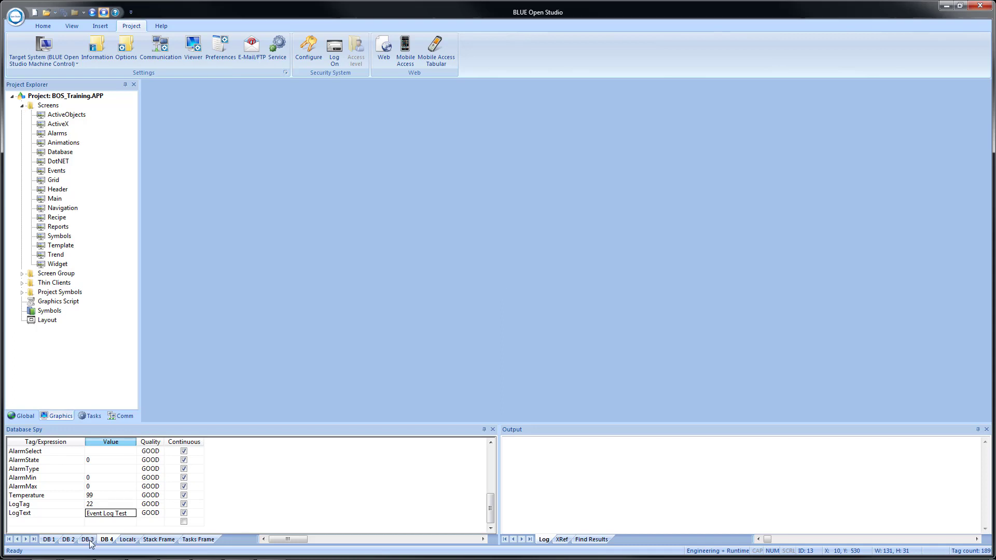
# - Copy the getapppath() path C:\BOS_Training\ from the DB 1 list and open Windows Explorer
pyautogui.click(51, 539)
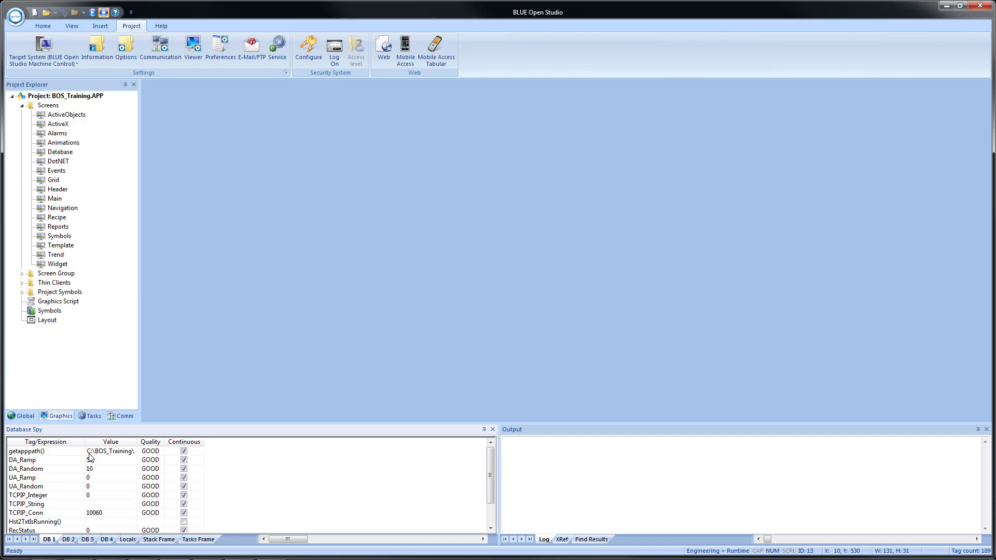
pyautogui.click(106, 452)
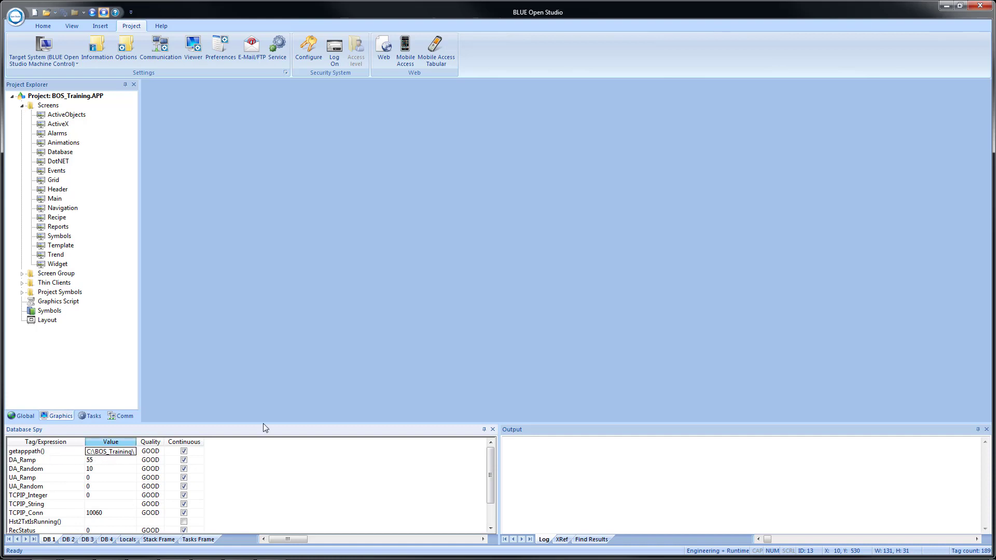
pyautogui.press('super+e')
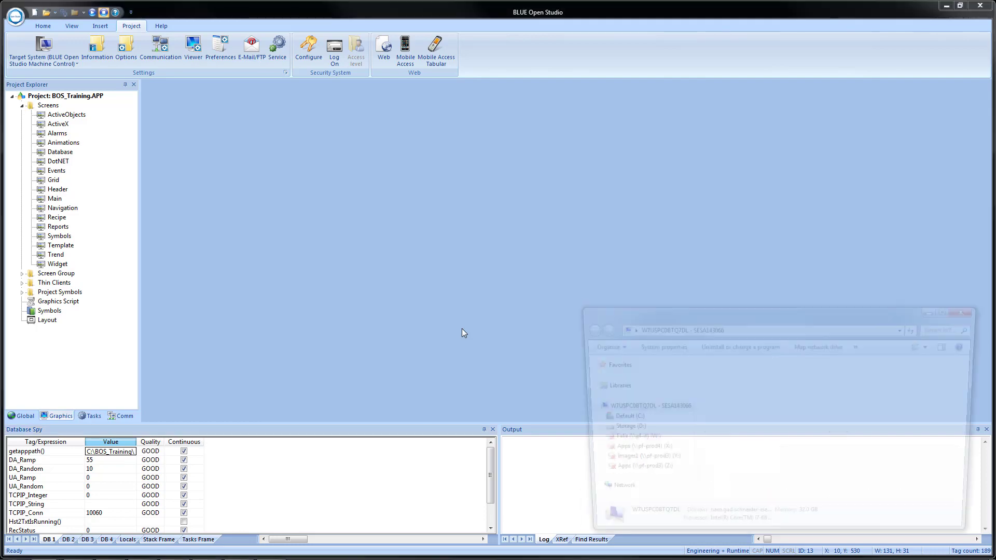
pyautogui.click(772, 332)
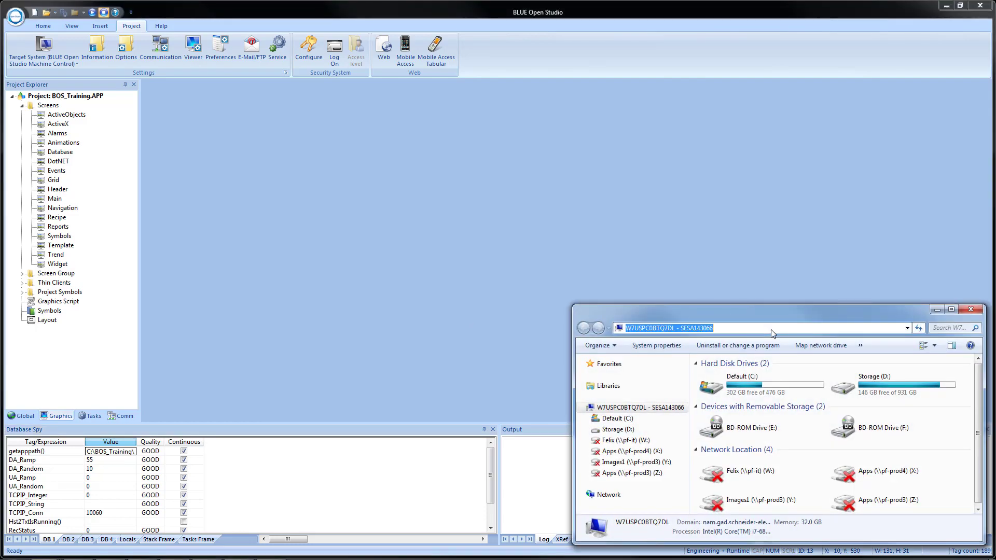
# - Go to C:\BOS_Training\Alarm in a maximized Explorer and bring up ev190321.evt's context menu
pyautogui.write('C:\\BOS_Training\\')
pyautogui.press('Return')
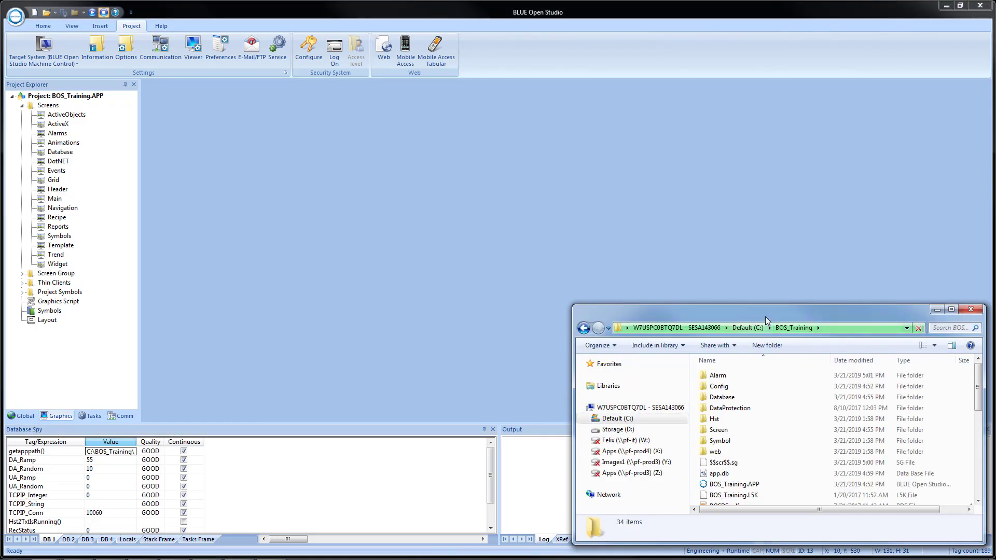
pyautogui.doubleClick(765, 310)
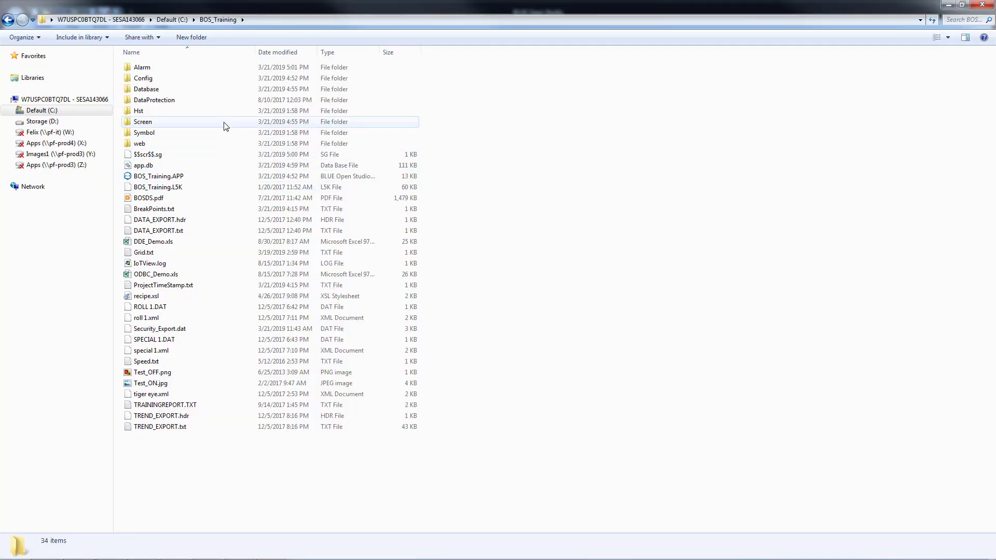
pyautogui.doubleClick(177, 70)
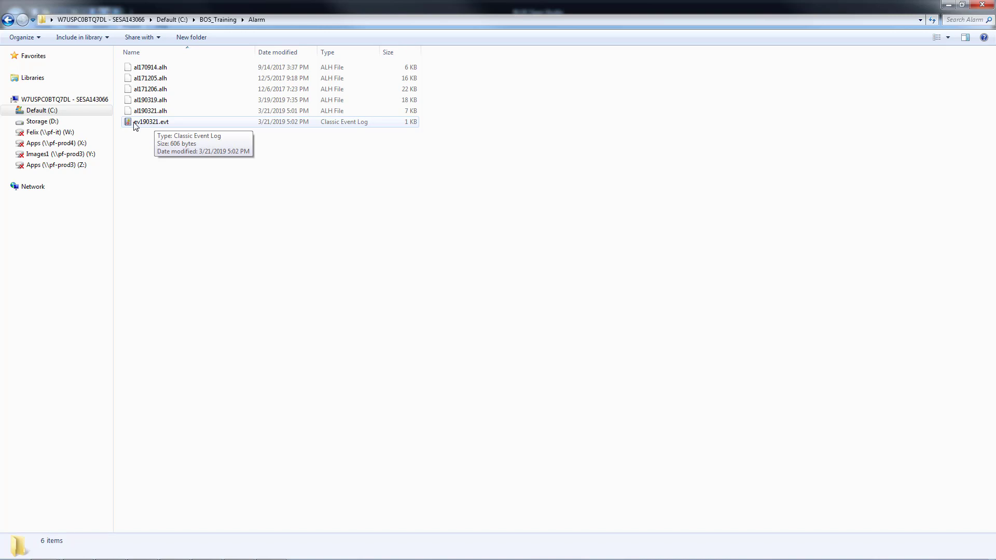
pyautogui.rightClick(135, 126)
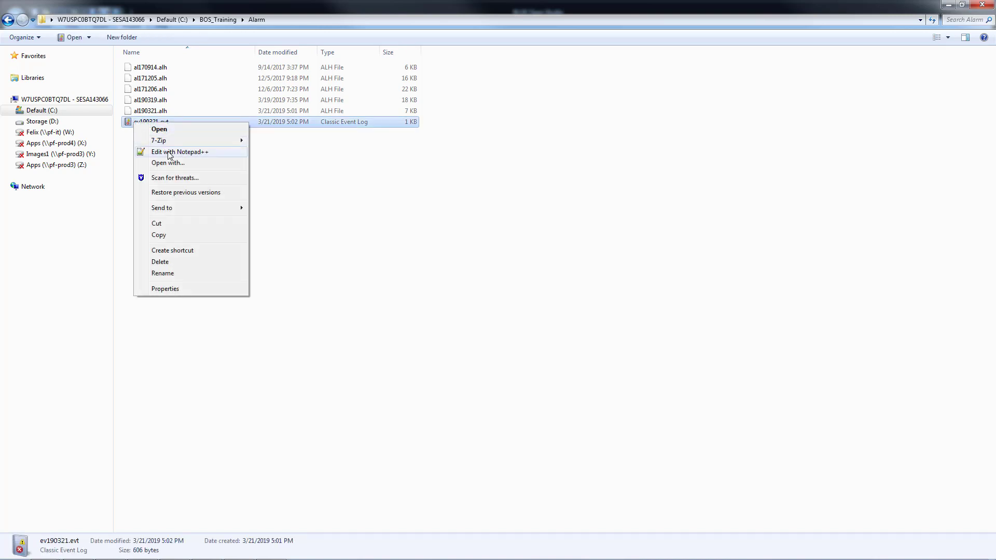
# - Open ev190321.evt in maximized Notepad++ to read the three logged events
pyautogui.click(170, 154)
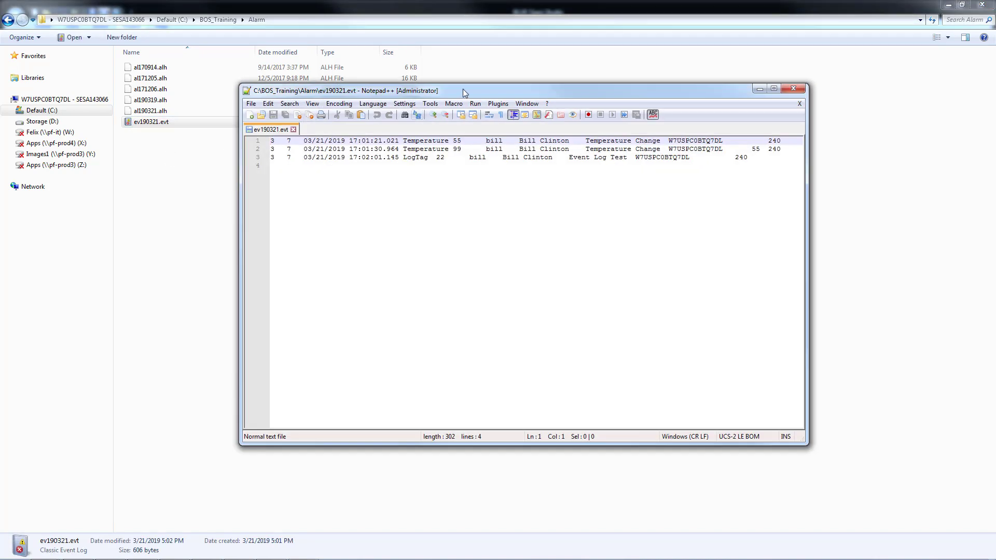
pyautogui.doubleClick(463, 89)
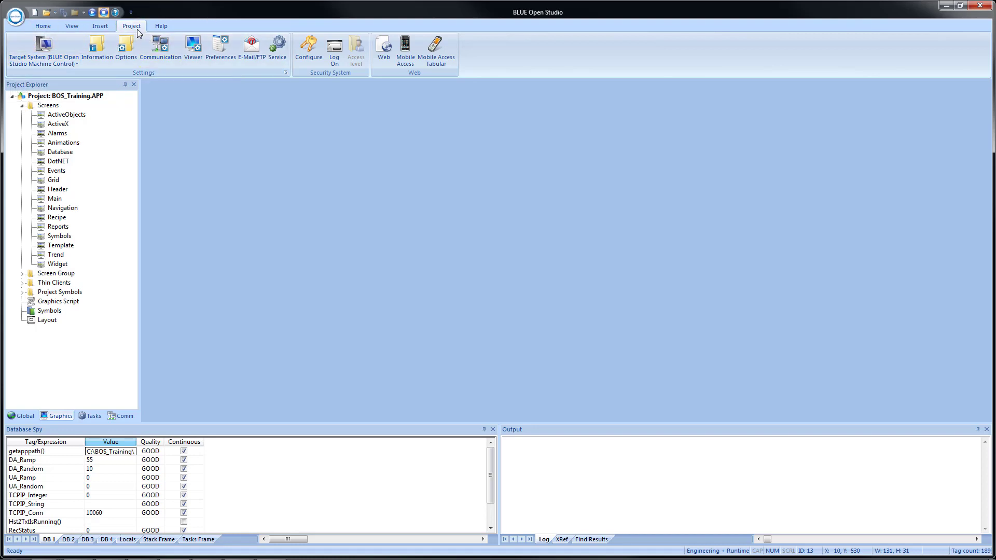
# - Switch the project's alarm and event History Format to Database in Project Options
pyautogui.click(124, 49)
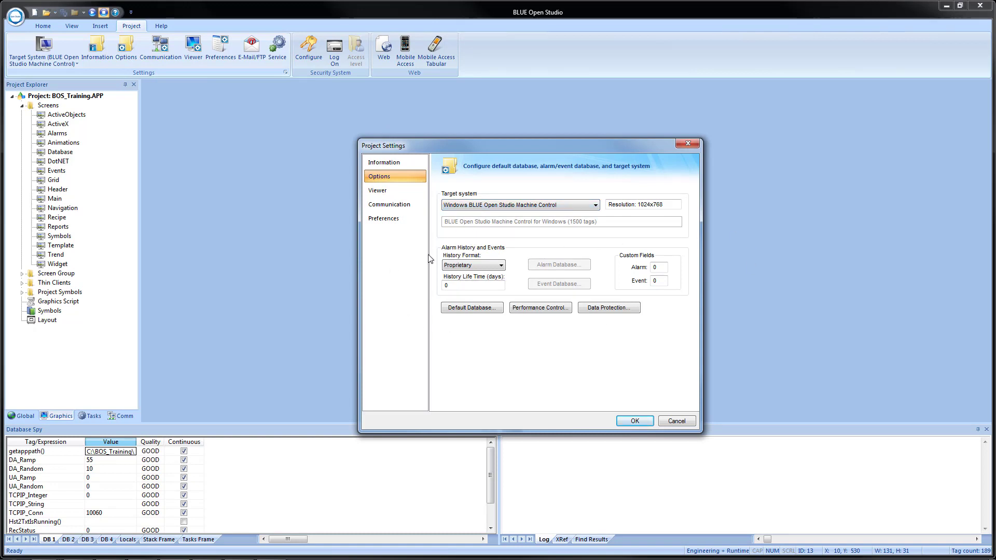
pyautogui.click(472, 266)
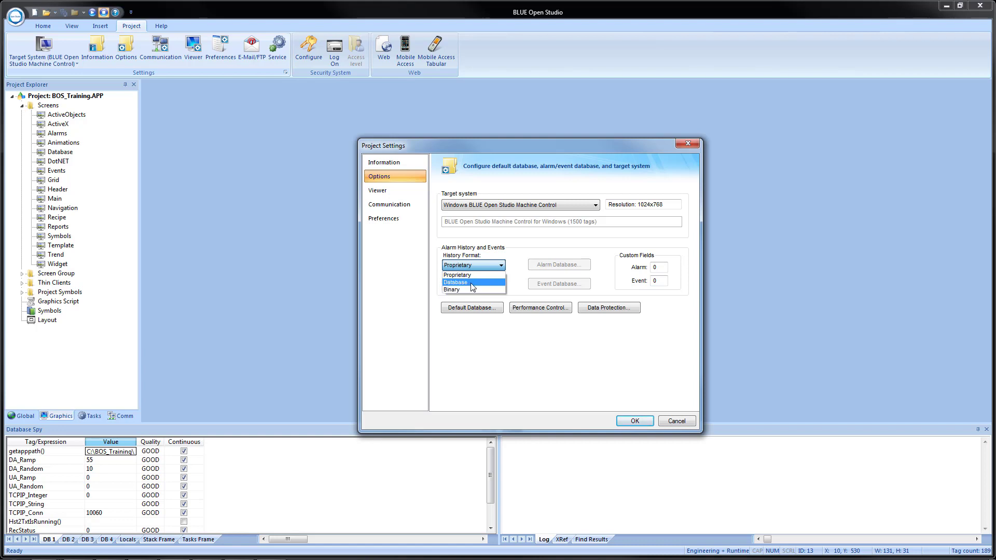
pyautogui.click(471, 283)
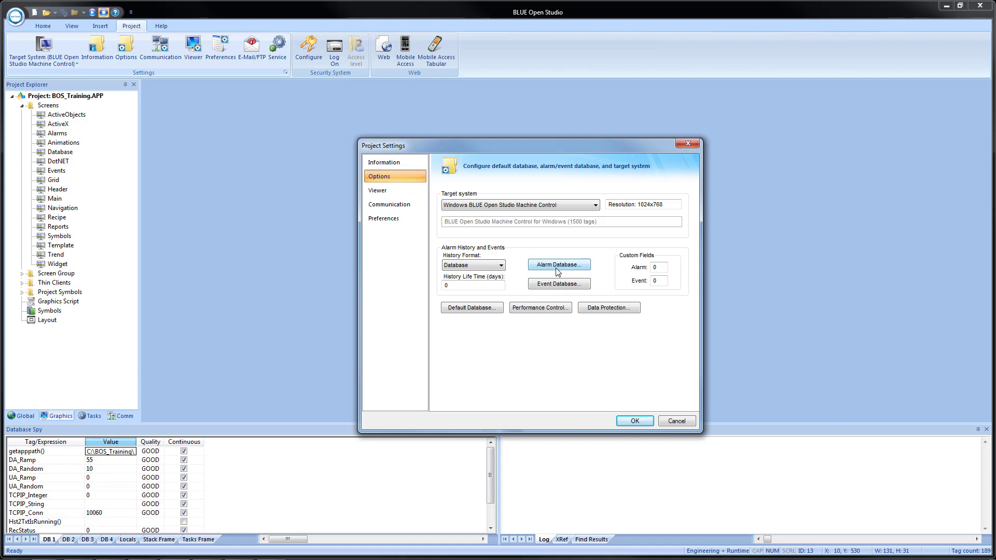
pyautogui.click(557, 286)
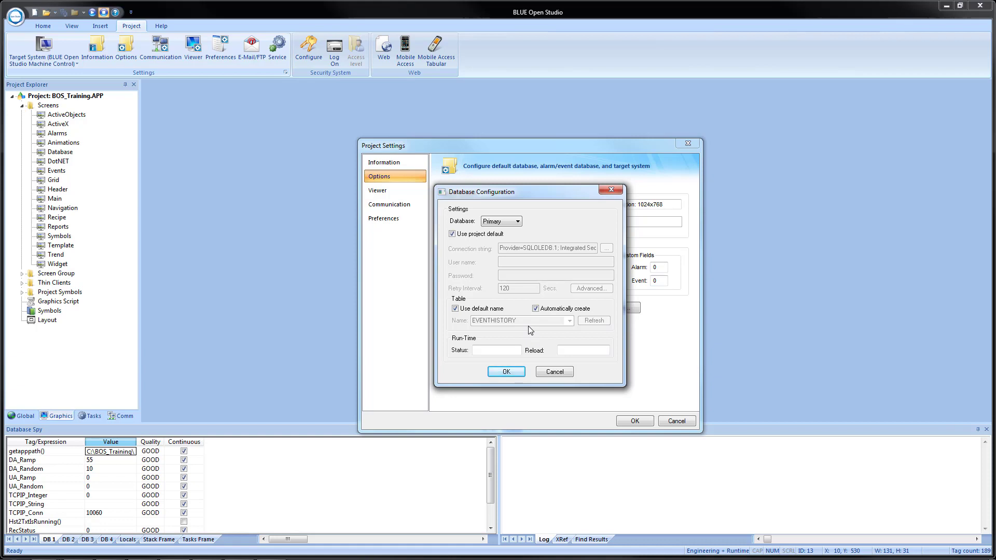
pyautogui.click(506, 372)
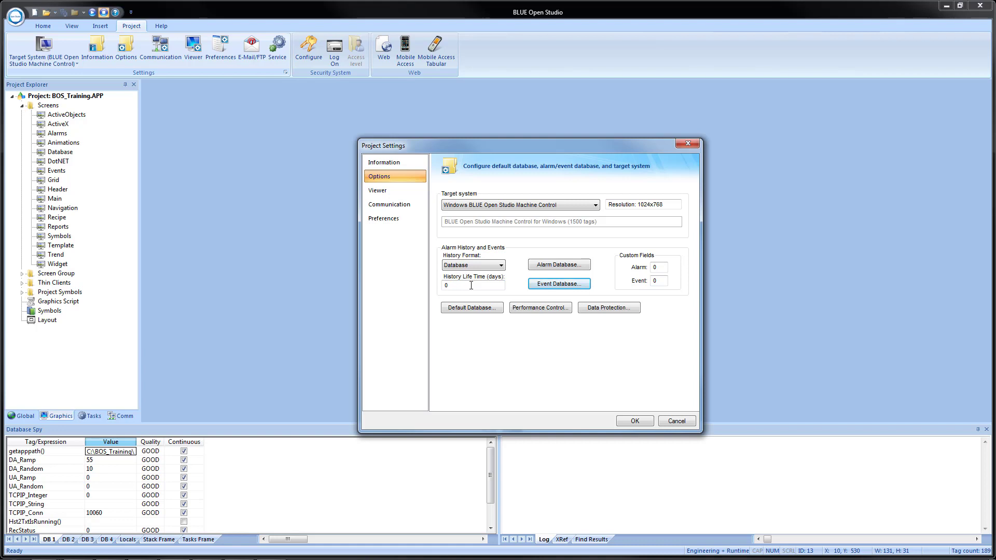
pyautogui.doubleClick(471, 286)
pyautogui.write('21')
pyautogui.press('BackSpace')
pyautogui.press('BackSpace')
pyautogui.write('0')
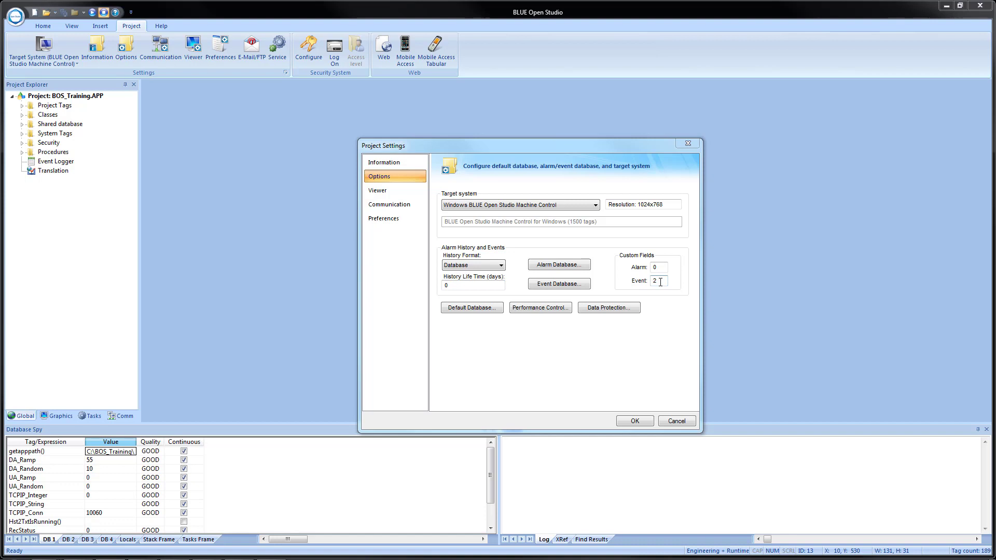
pyautogui.doubleClick(661, 281)
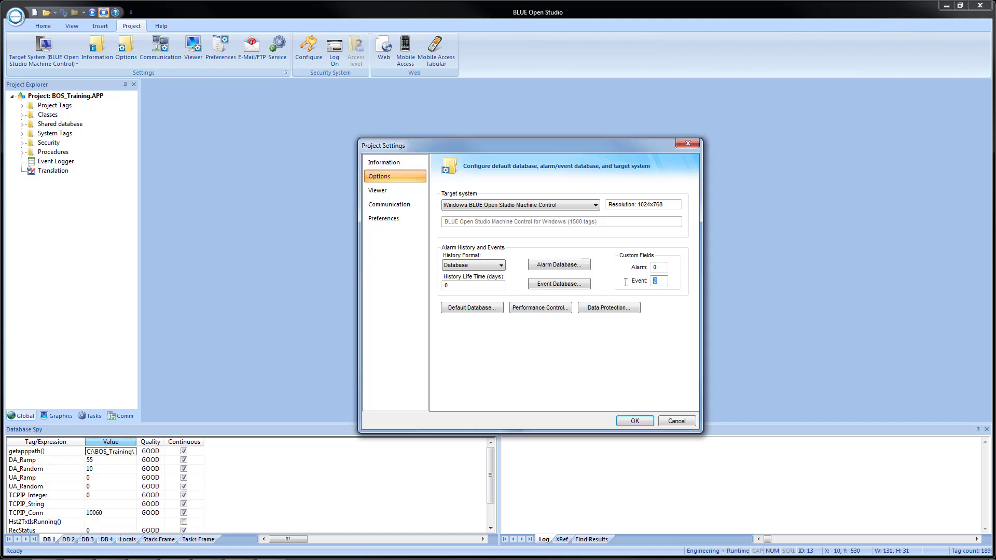
pyautogui.write('0')
# - Save Project Settings and bring up the Event Logger's Event Database configuration with the EVENTHISTORY table
pyautogui.click(633, 421)
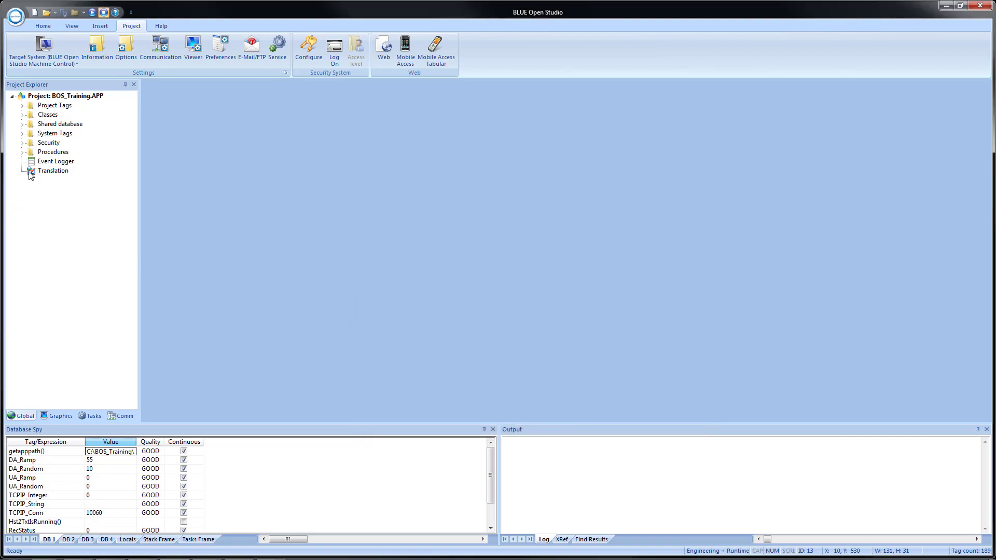
pyautogui.doubleClick(36, 163)
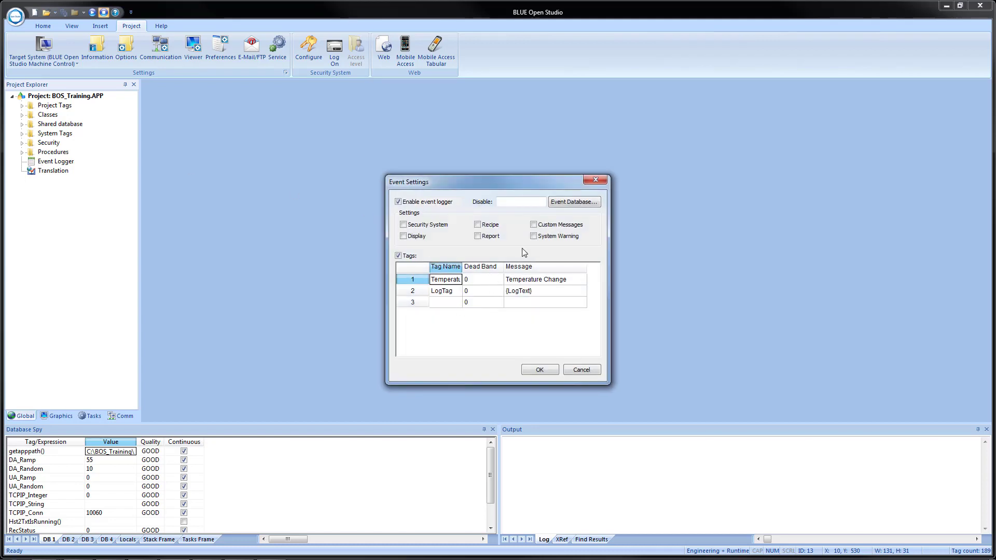
pyautogui.click(565, 202)
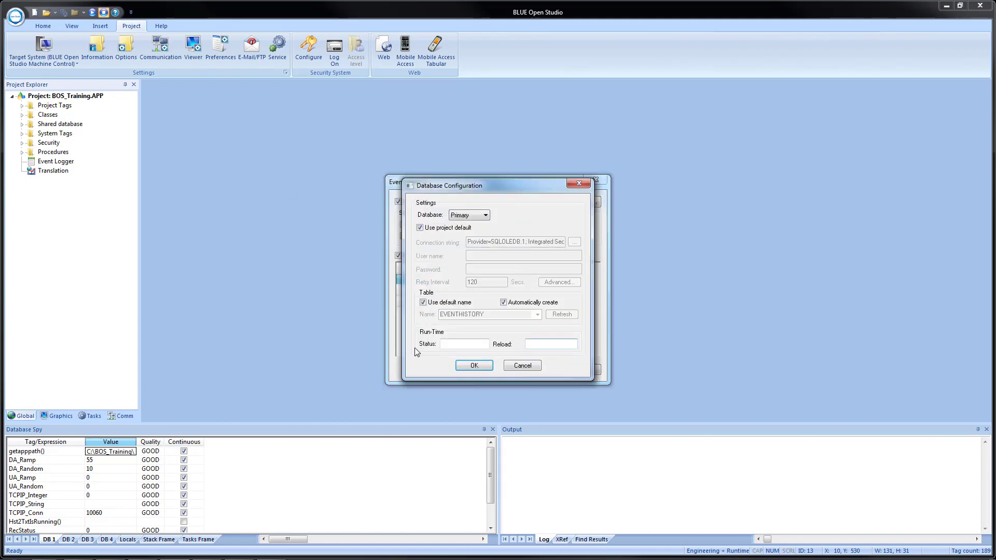